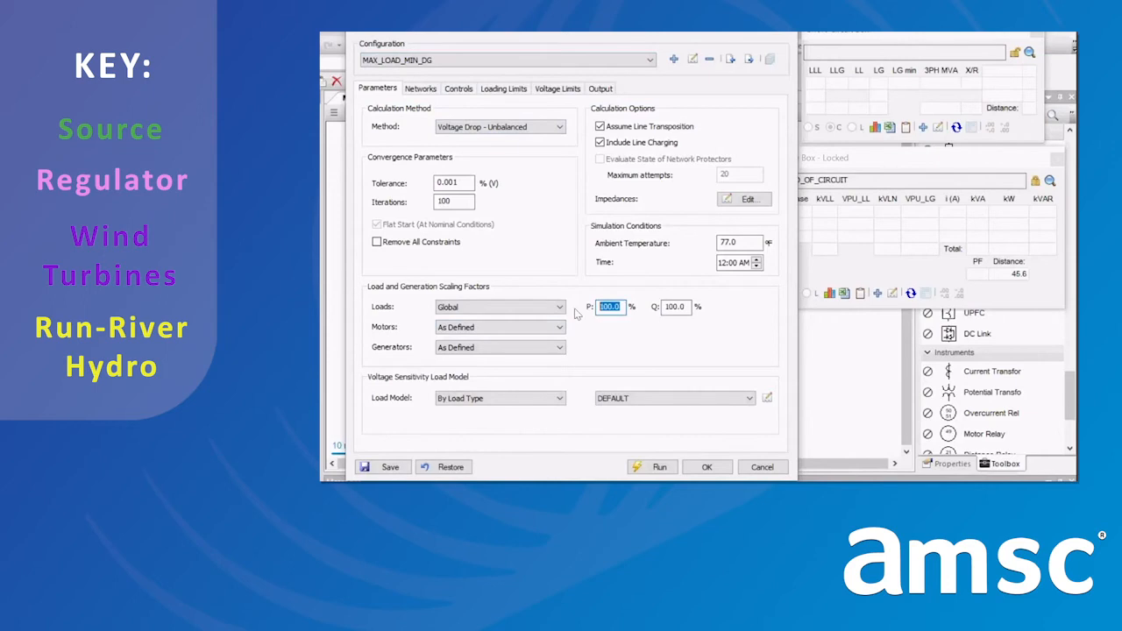
Review the controls and voltage limits of the MAX_LOAD_MIN_DG configuration and run the load flow
{"action": "left_click", "coordinate": [458, 89]}
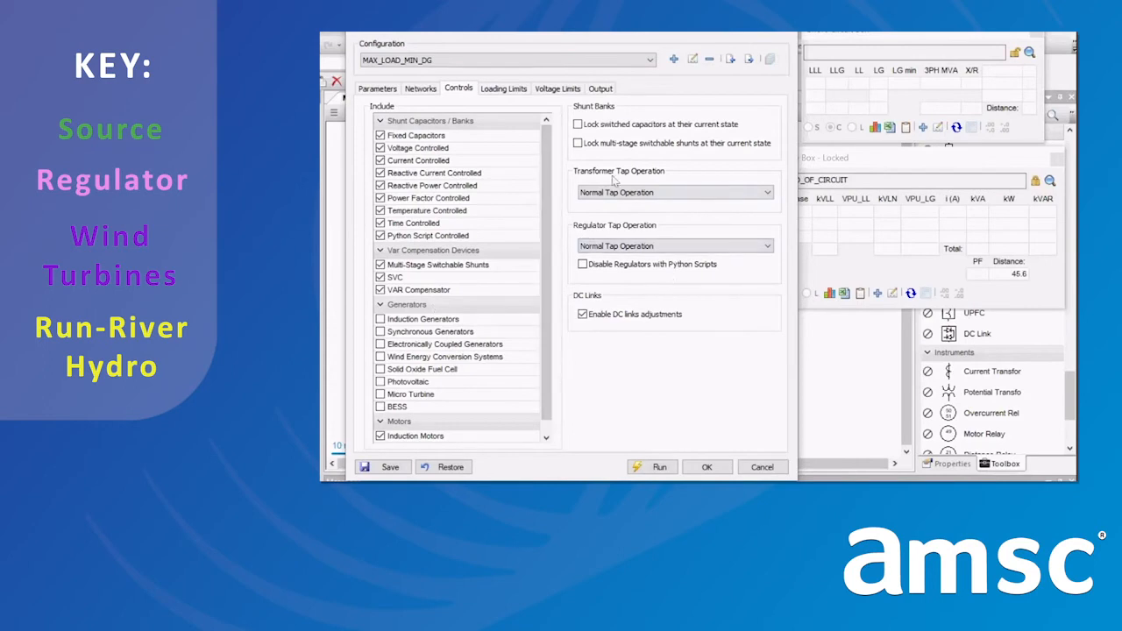
{"action": "left_click", "coordinate": [557, 89]}
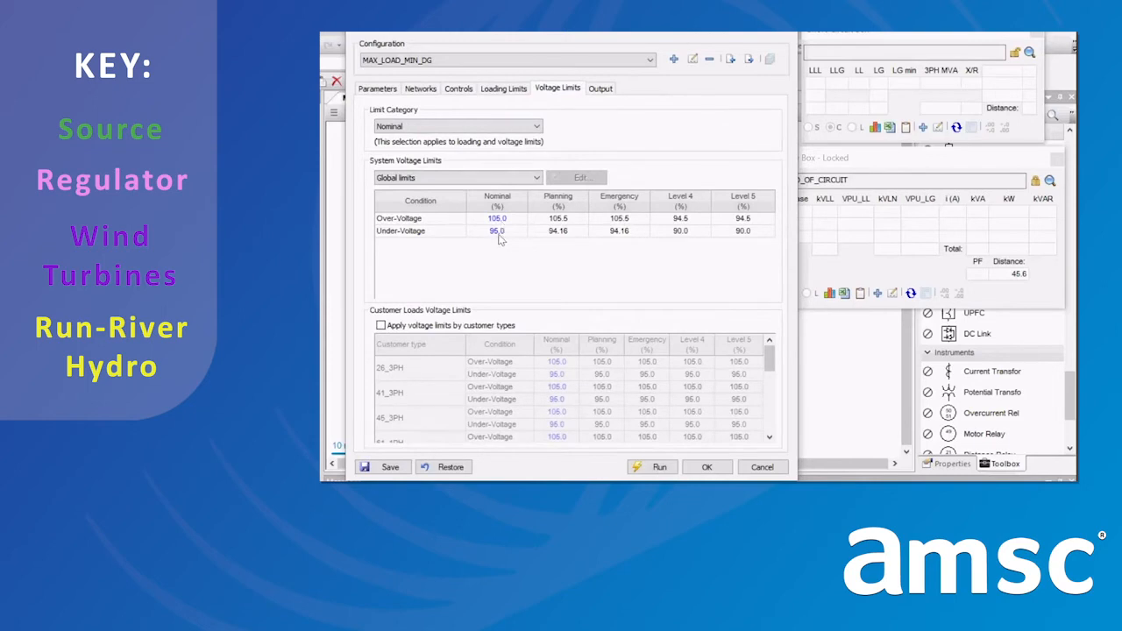
{"action": "left_click", "coordinate": [659, 467]}
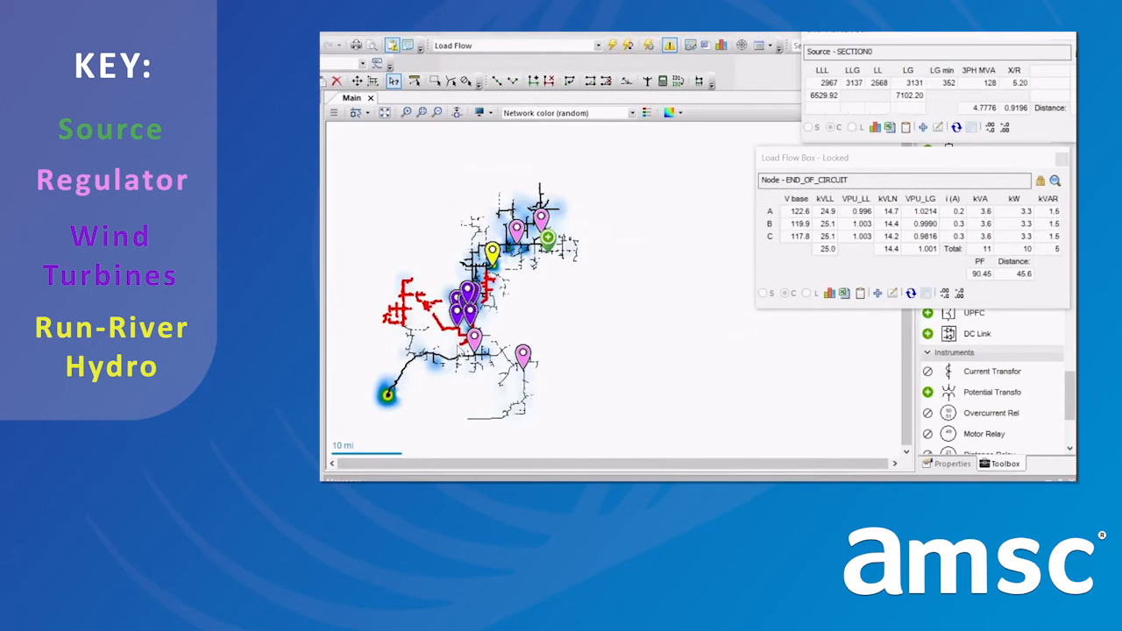
Examine the load flow results on the feeder map, covering the coloured sections around the wind turbines and the end-of-circuit node
{"action": "scroll", "coordinate": [397, 324], "scroll_direction": "up", "scroll_amount": 2}
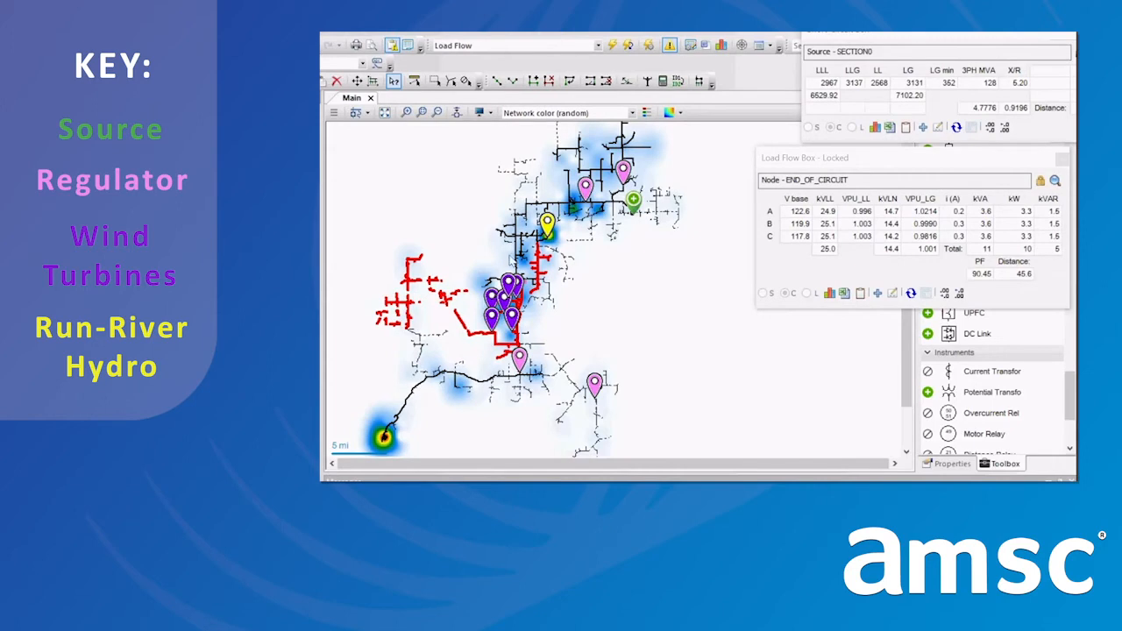
{"action": "scroll", "coordinate": [414, 329], "scroll_direction": "up", "scroll_amount": 2}
{"action": "scroll", "coordinate": [418, 328], "scroll_direction": "up", "scroll_amount": 1}
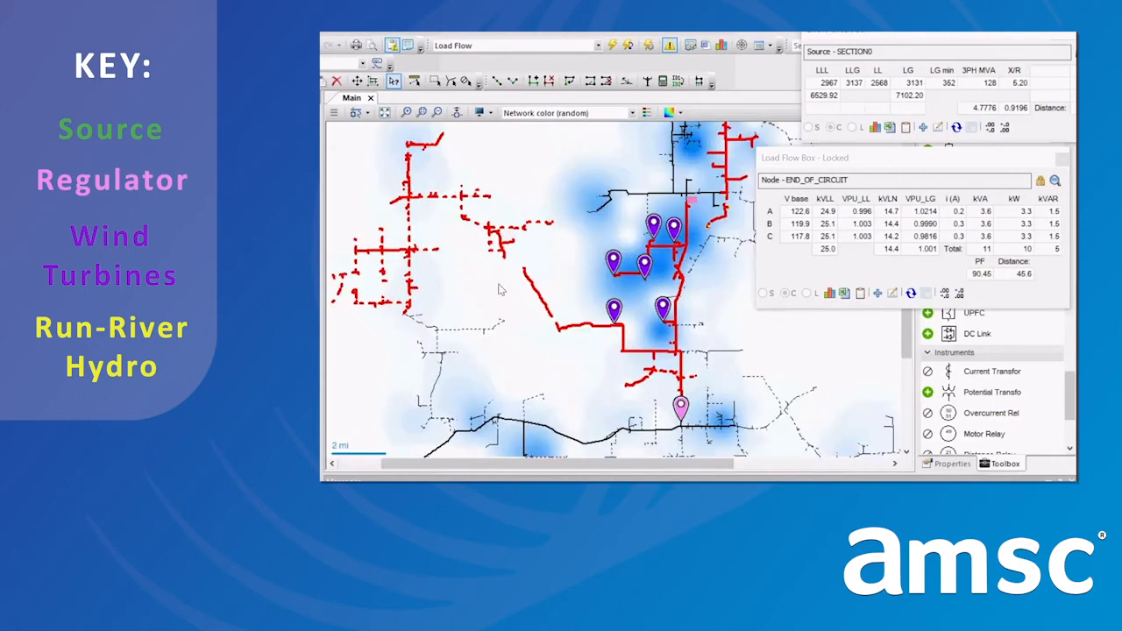
{"action": "scroll", "coordinate": [499, 289], "scroll_direction": "down", "scroll_amount": 2}
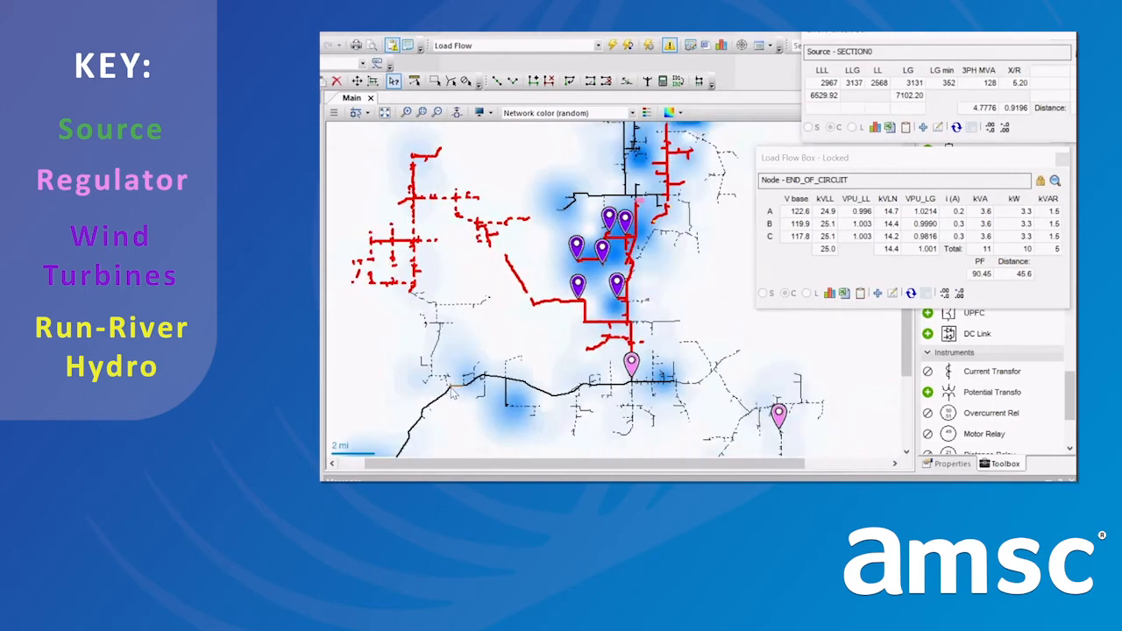
{"action": "scroll", "coordinate": [454, 393], "scroll_direction": "down", "scroll_amount": 1}
{"action": "scroll", "coordinate": [452, 391], "scroll_direction": "down", "scroll_amount": 2}
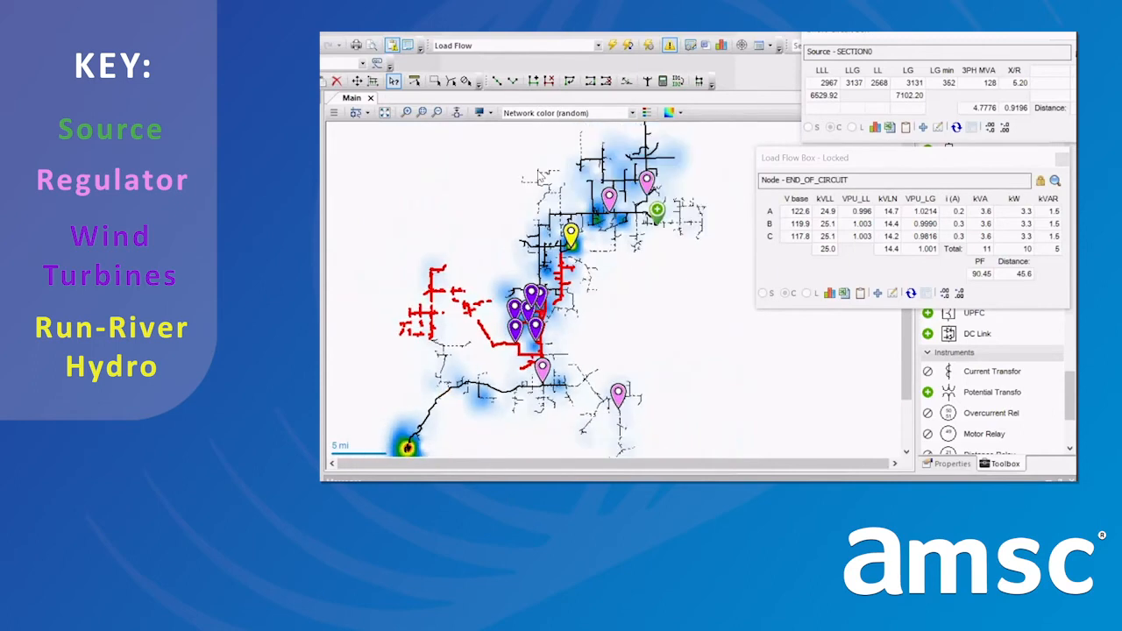
{"action": "left_click_drag", "start_coordinate": [808, 159], "coordinate": [792, 159]}
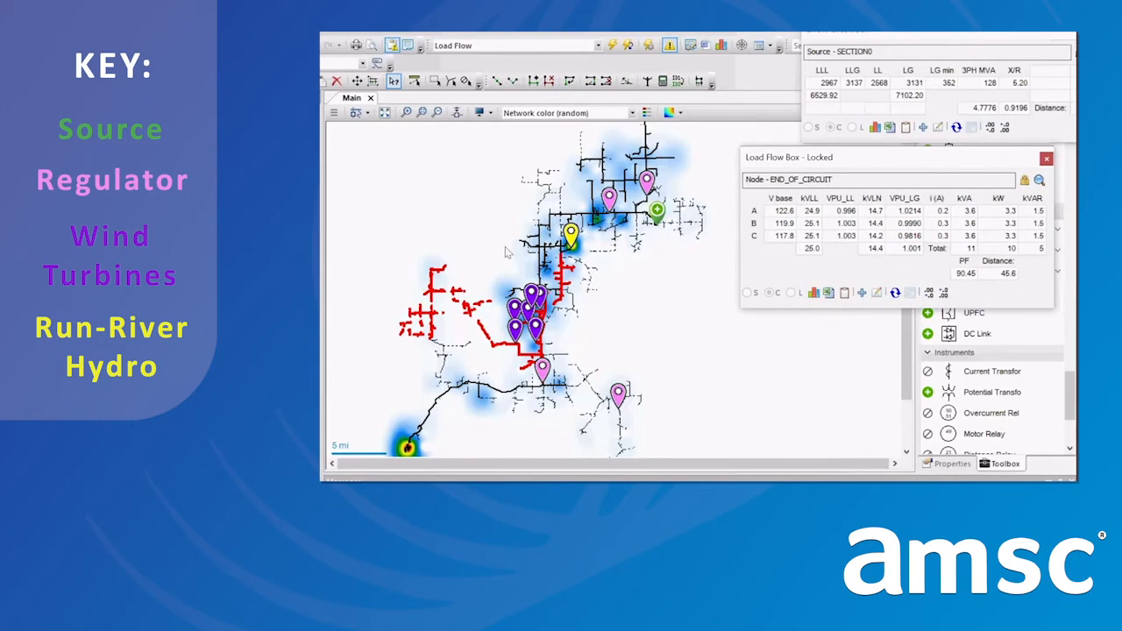
{"action": "scroll", "coordinate": [506, 253], "scroll_direction": "down", "scroll_amount": 1}
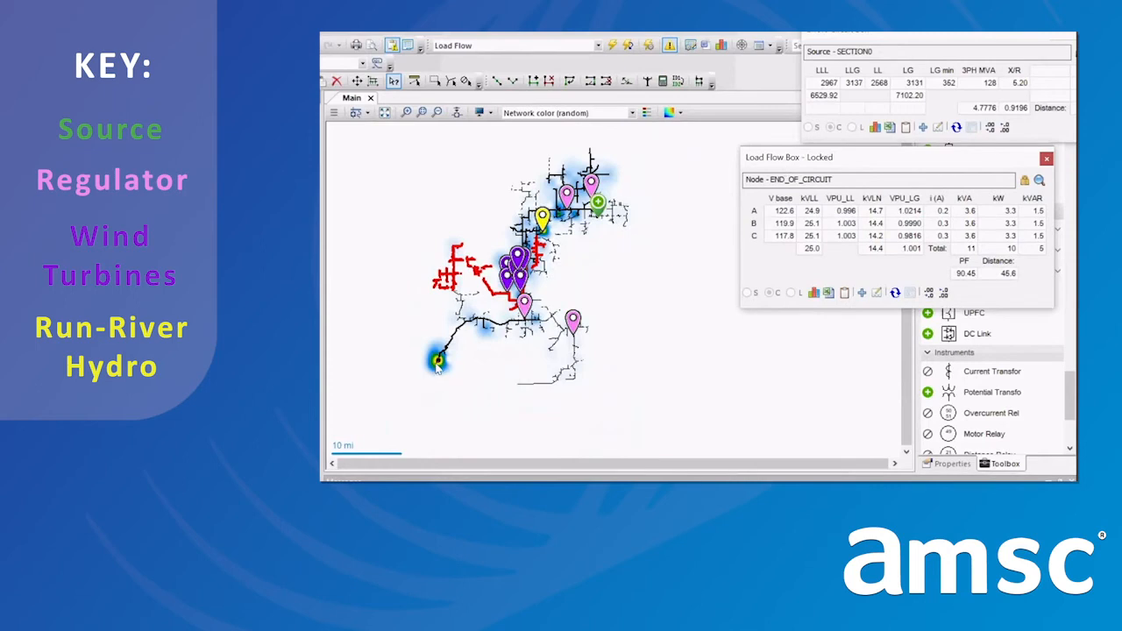
{"action": "mouse_move", "coordinate": [438, 366]}
{"action": "scroll", "coordinate": [493, 281], "scroll_direction": "up", "scroll_amount": 1}
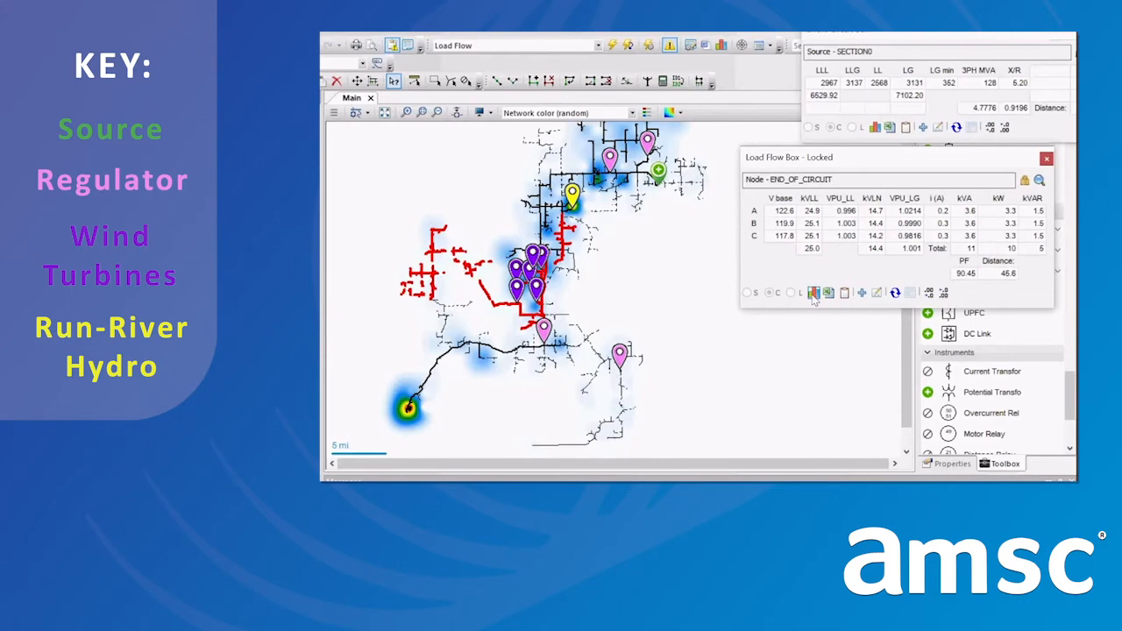
Plot the PU Voltage Profile from the END_OF_CIRCUIT node to the source in a new chart
{"action": "left_click", "coordinate": [813, 293]}
{"action": "left_click", "coordinate": [605, 344]}
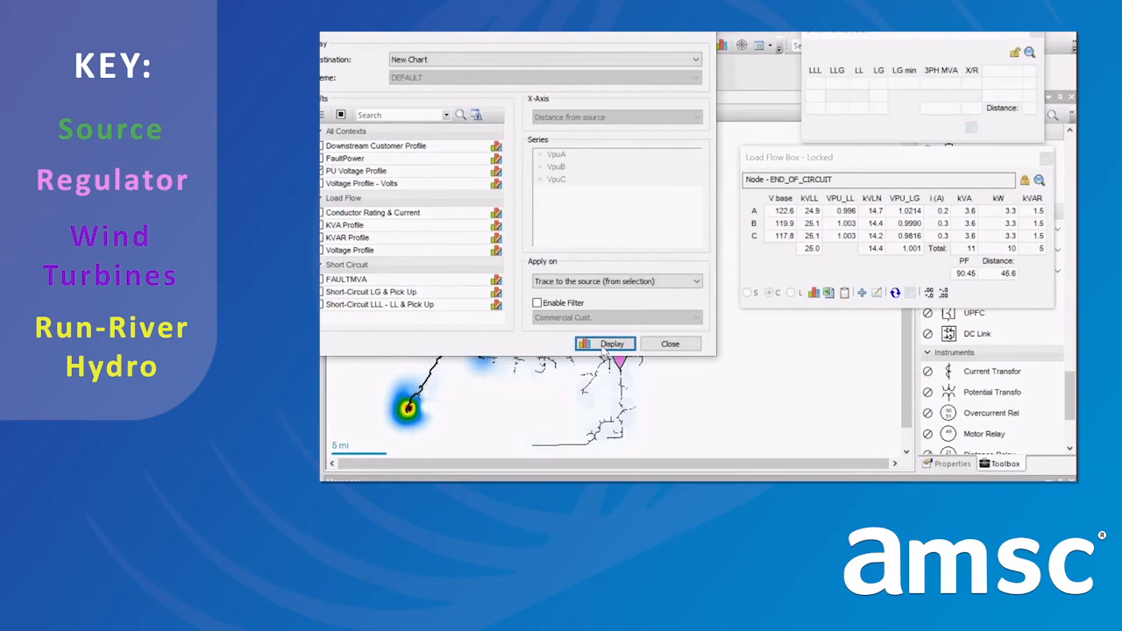
{"action": "left_click", "coordinate": [673, 345]}
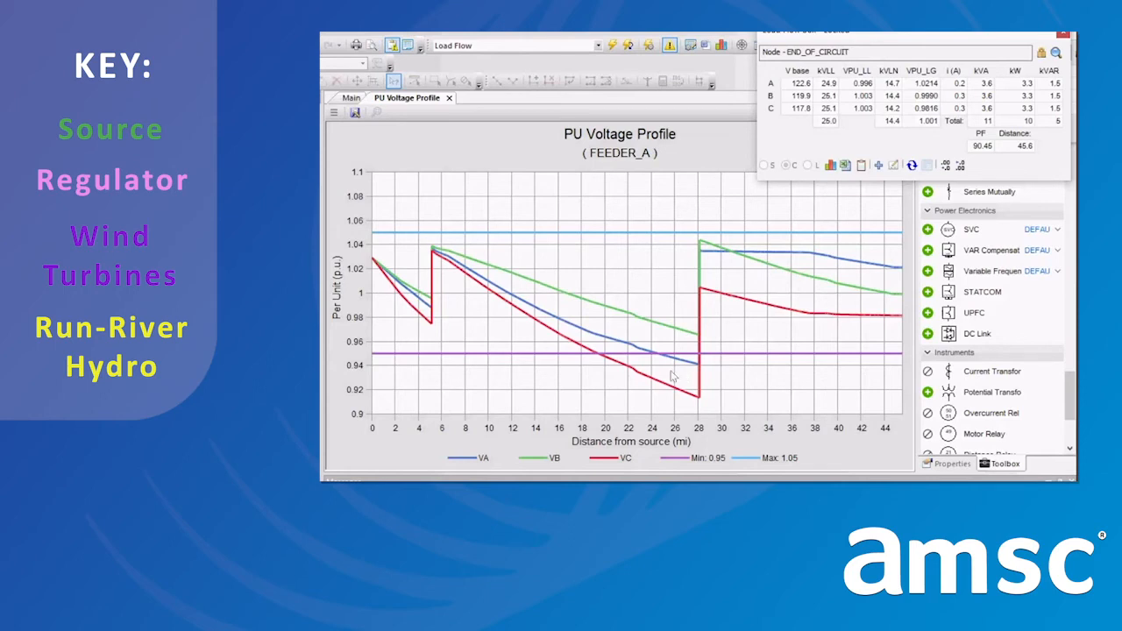
Switch the load flow to the MIN_LOAD_MAX_DG configuration, check its load scaling and generator controls, and run it
{"action": "left_click", "coordinate": [350, 97]}
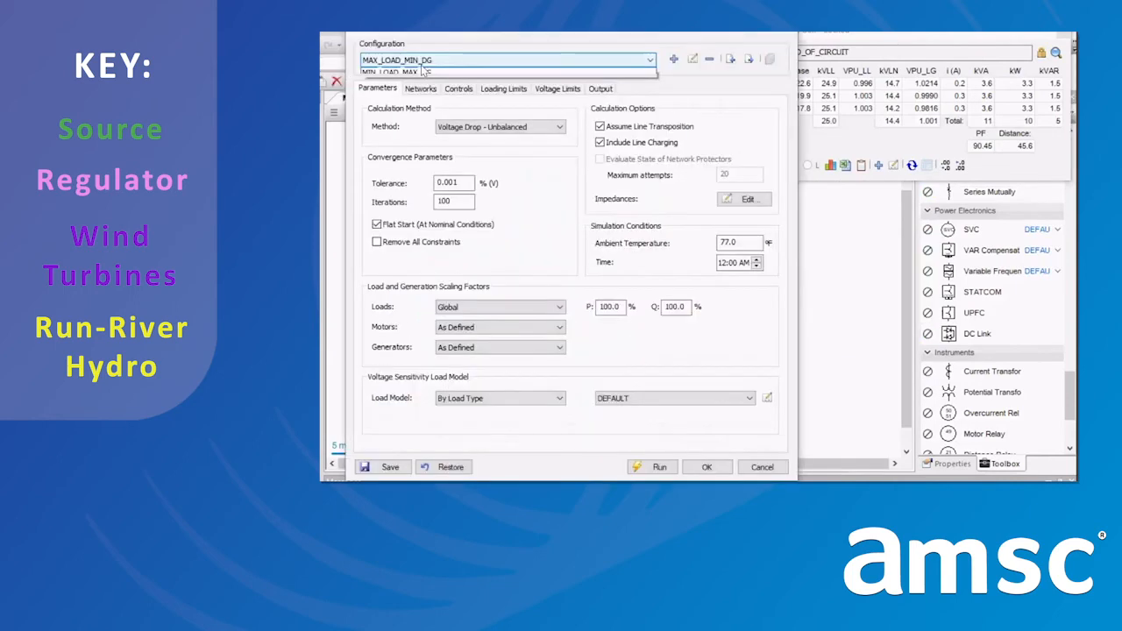
{"action": "left_click", "coordinate": [423, 71]}
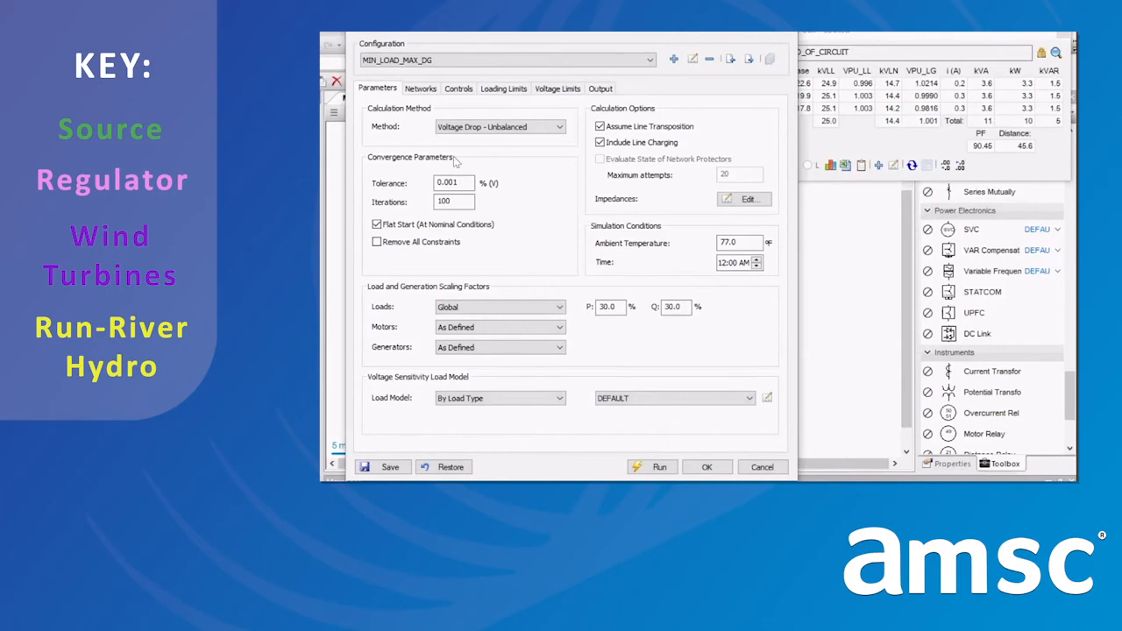
{"action": "left_click_drag", "start_coordinate": [625, 307], "coordinate": [588, 308]}
{"action": "left_click_drag", "start_coordinate": [678, 307], "coordinate": [656, 308]}
{"action": "left_click", "coordinate": [458, 89]}
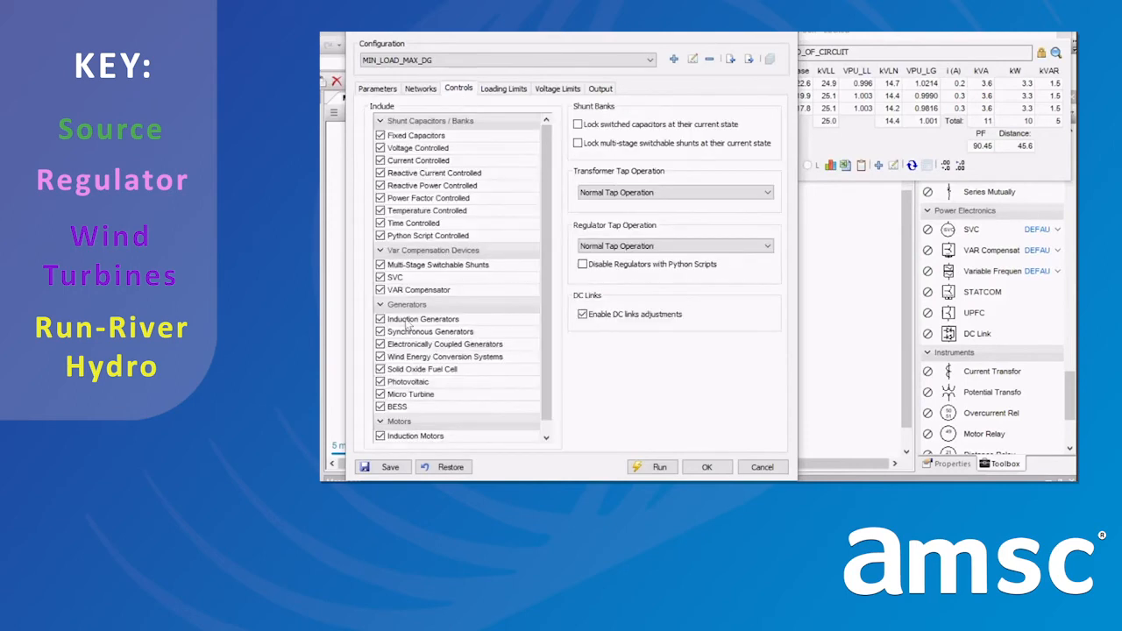
{"action": "left_click", "coordinate": [656, 467]}
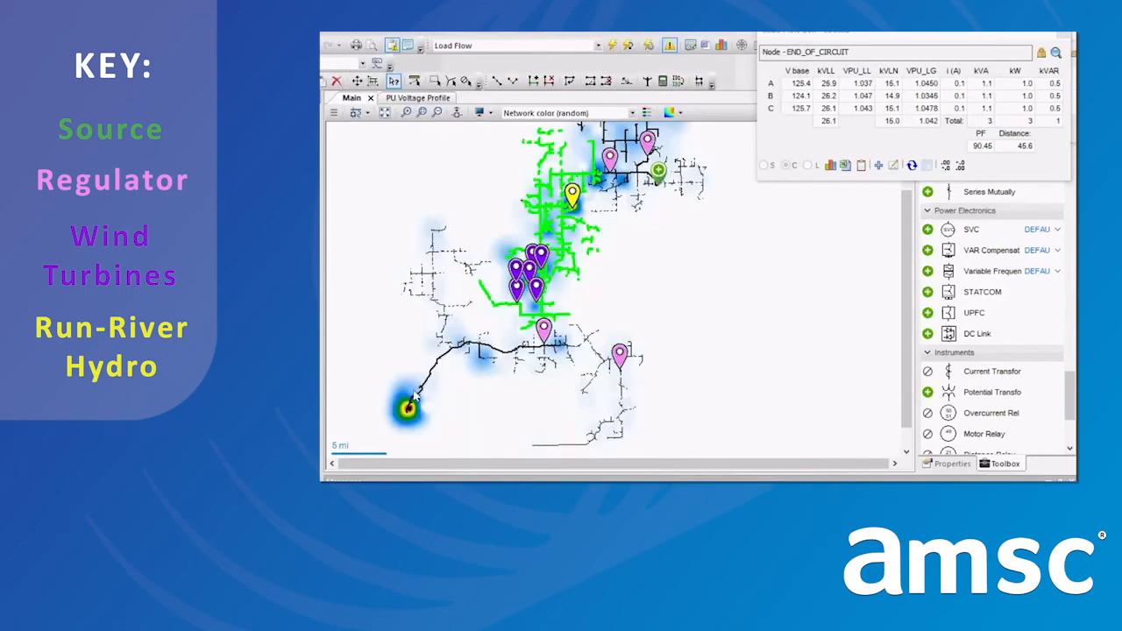
Plot the minimum-load case's PU Voltage Profile to the source in a new chart and compare it with the maximum-load profile
{"action": "scroll", "coordinate": [414, 396], "scroll_direction": "down", "scroll_amount": 1}
{"action": "scroll", "coordinate": [536, 268], "scroll_direction": "up", "scroll_amount": 2}
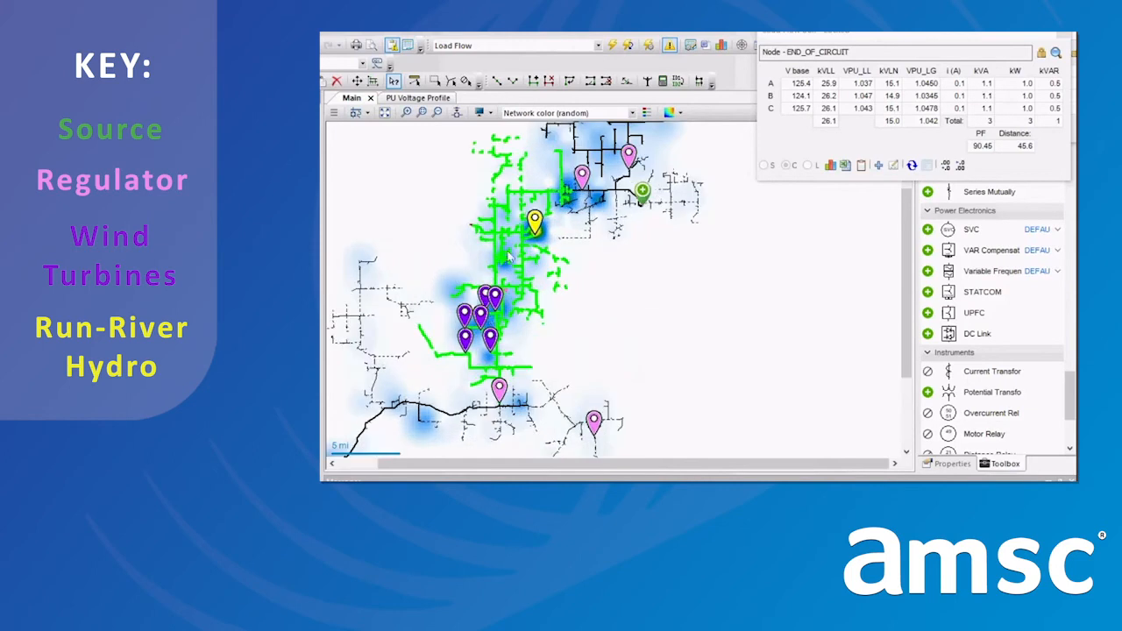
{"action": "left_click", "coordinate": [830, 165]}
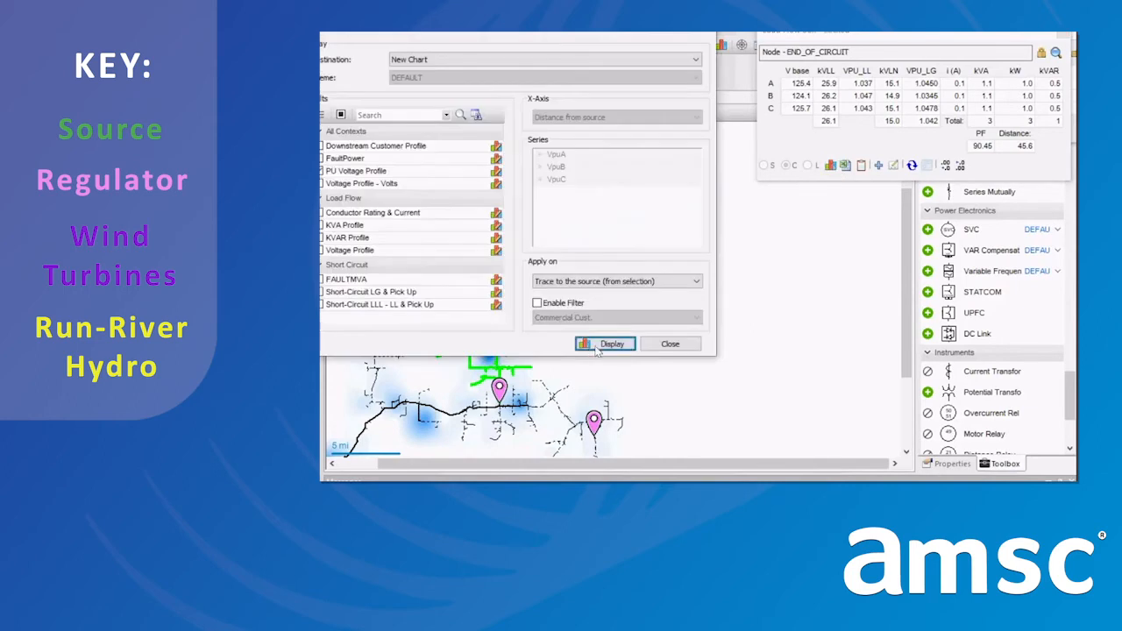
{"action": "left_click", "coordinate": [600, 347]}
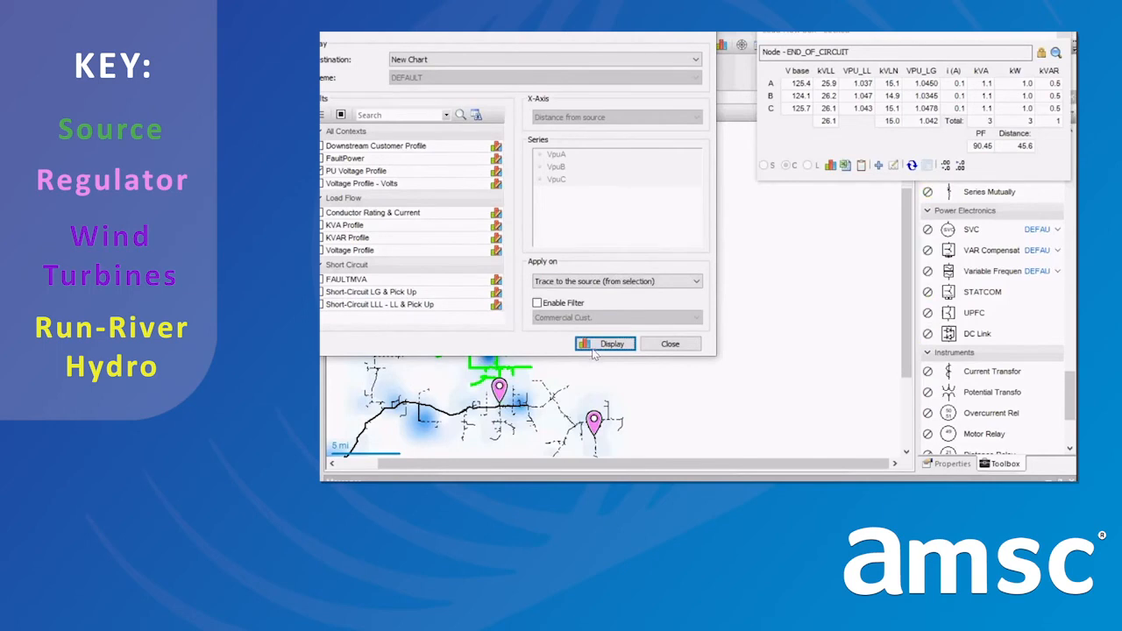
{"action": "left_click", "coordinate": [653, 343]}
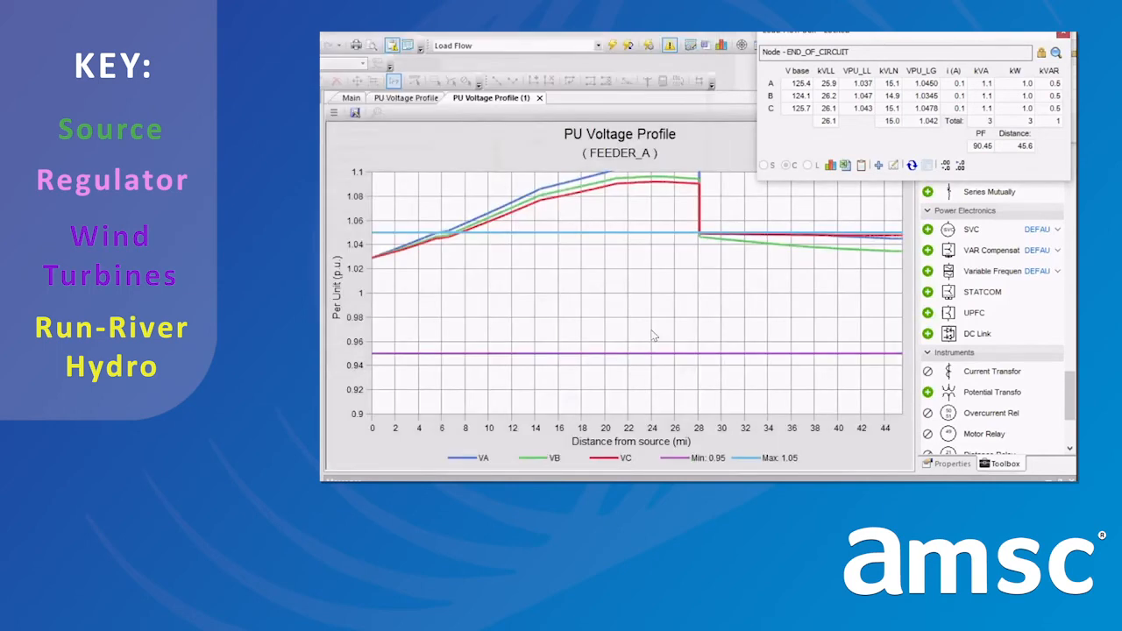
{"action": "left_click", "coordinate": [406, 100]}
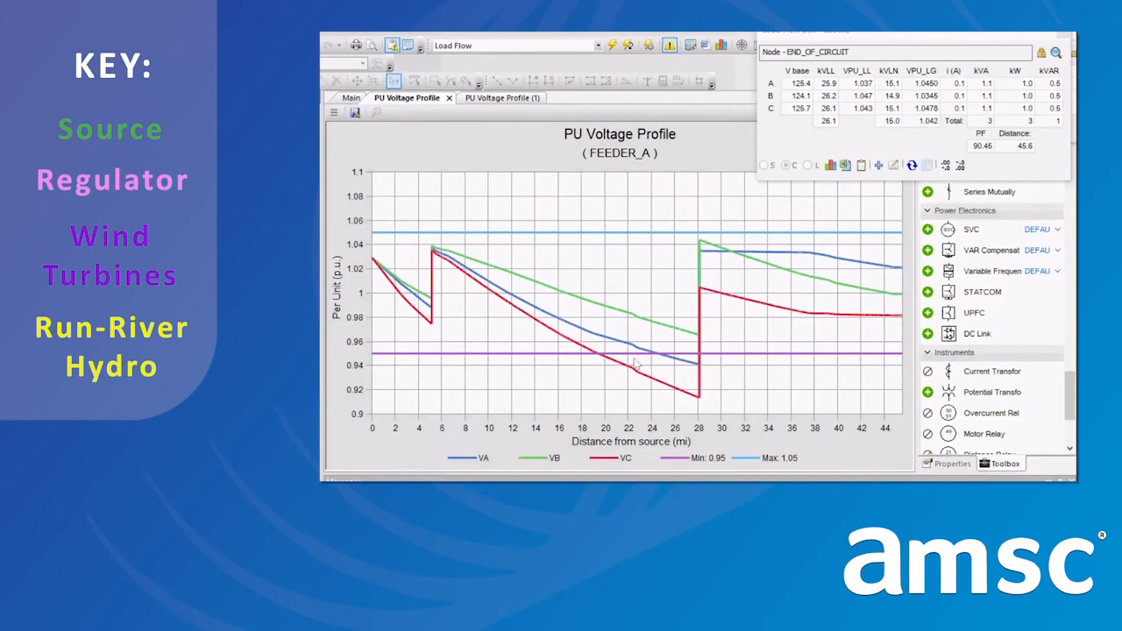
{"action": "left_click", "coordinate": [498, 98]}
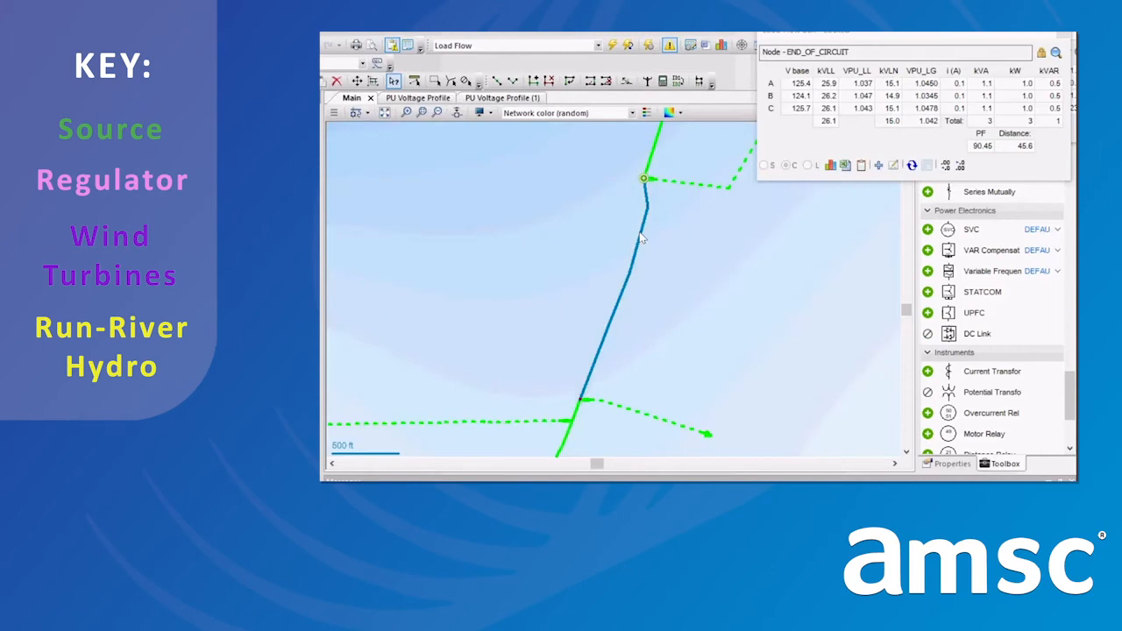
Examine the selected line section near the wind turbines and the two VVO locations on either side of it
{"action": "scroll", "coordinate": [640, 236], "scroll_direction": "down", "scroll_amount": 5}
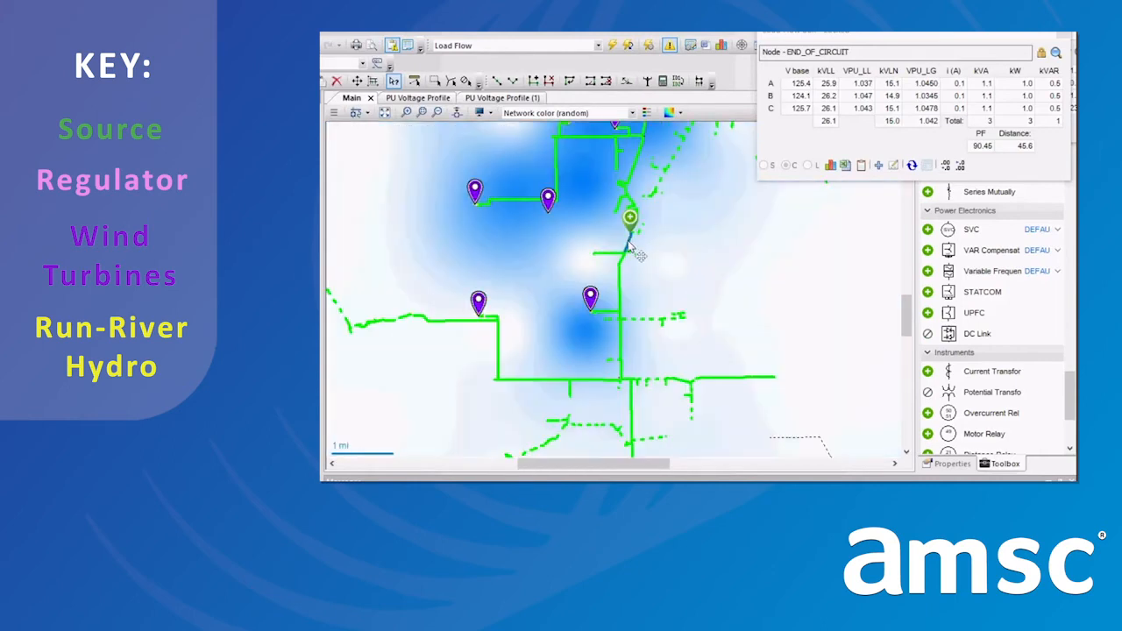
{"action": "scroll", "coordinate": [630, 246], "scroll_direction": "down", "scroll_amount": 1}
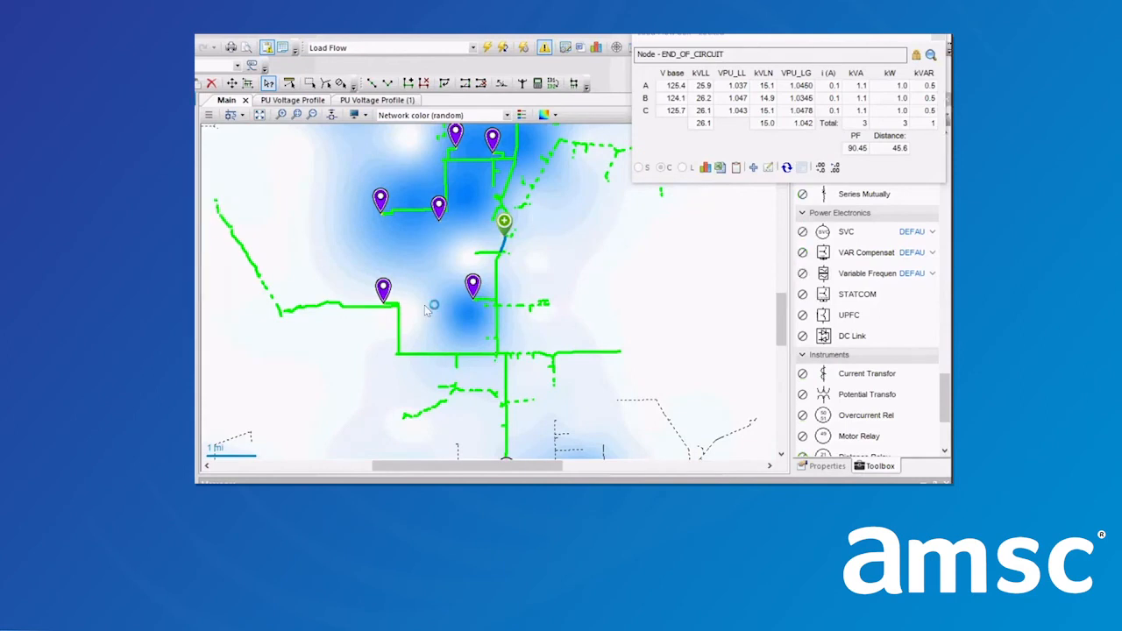
{"action": "scroll", "coordinate": [339, 331], "scroll_direction": "down", "scroll_amount": 1}
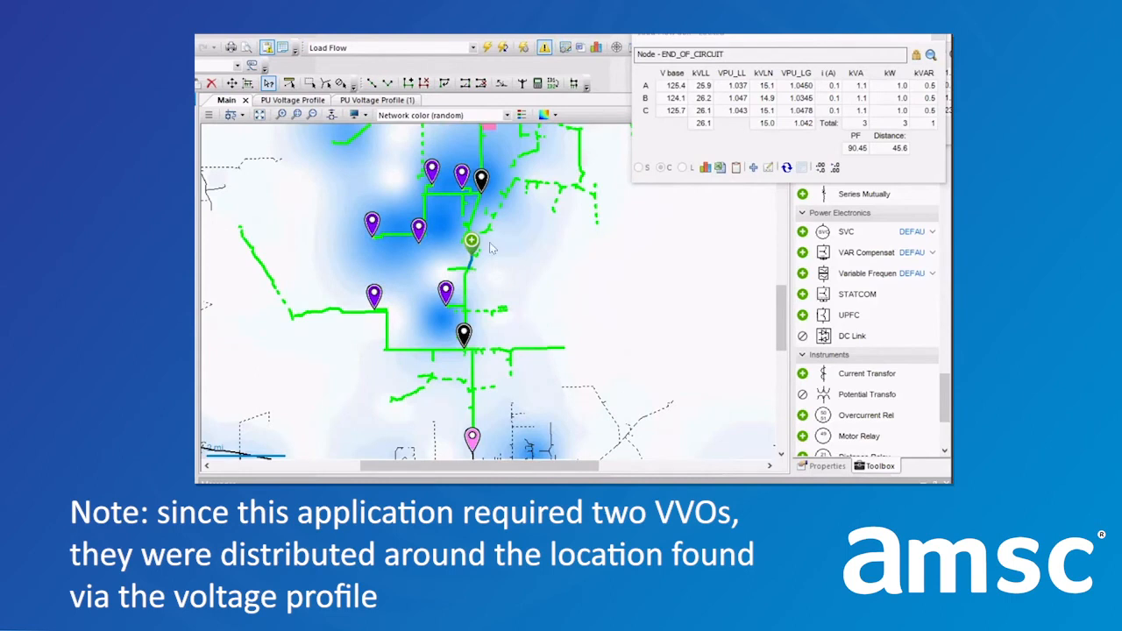
{"action": "scroll", "coordinate": [324, 397], "scroll_direction": "down", "scroll_amount": 1}
{"action": "scroll", "coordinate": [349, 380], "scroll_direction": "up", "scroll_amount": 1}
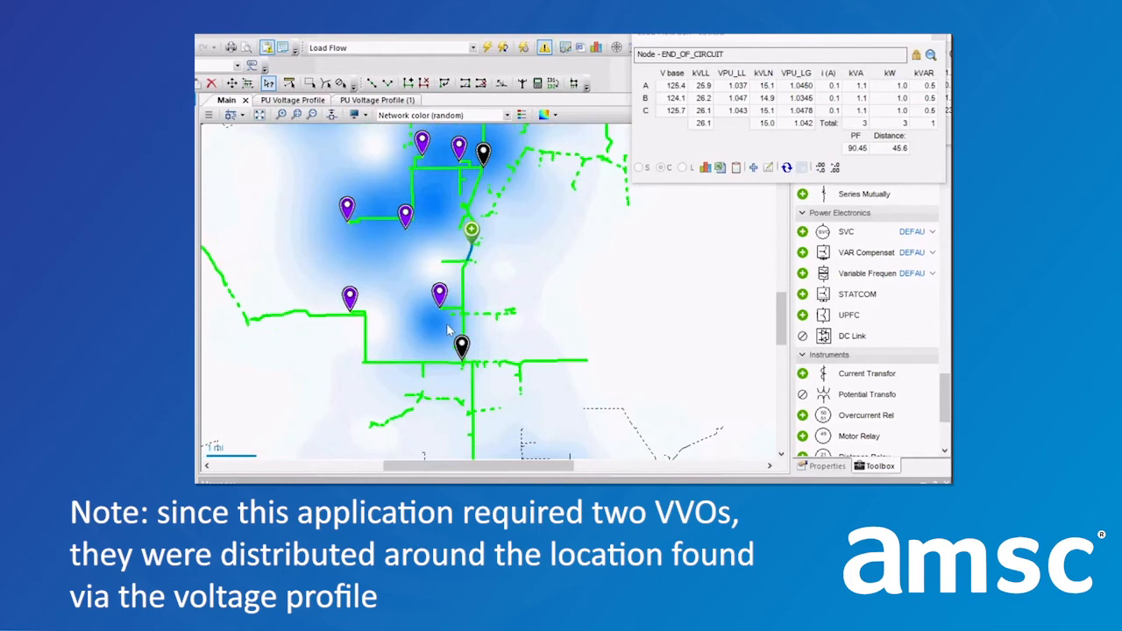
{"action": "scroll", "coordinate": [446, 324], "scroll_direction": "up", "scroll_amount": 2}
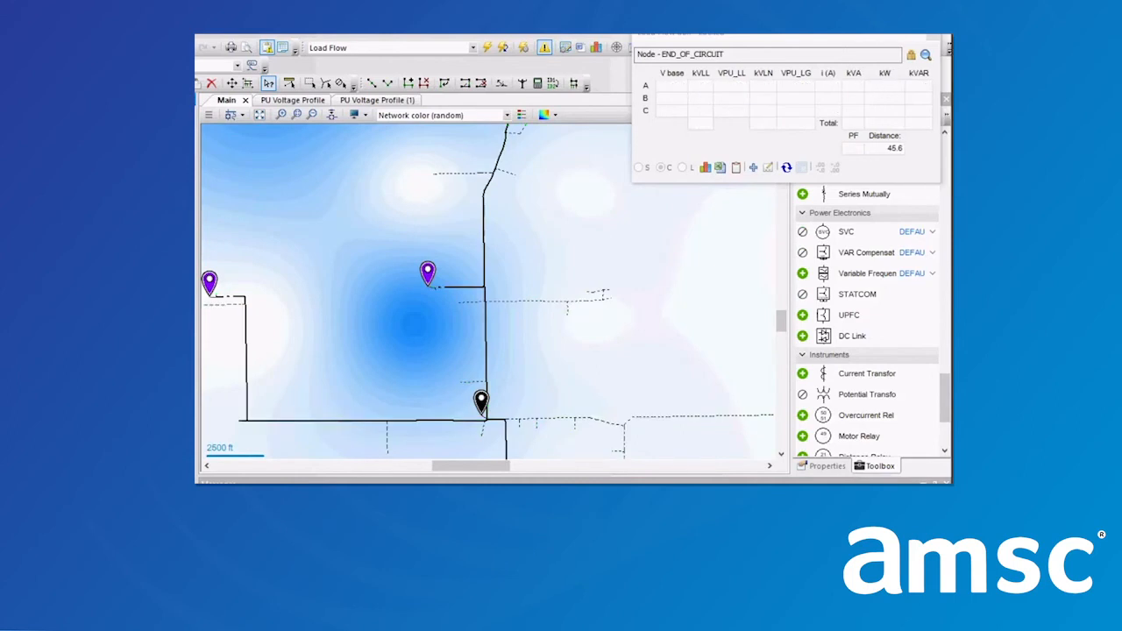
Inspect the VVO#2 connection to the feeder and select the transformer between the device and the line
{"action": "right_click", "coordinate": [53, 114]}
{"action": "scroll", "coordinate": [377, 354], "scroll_direction": "down", "scroll_amount": 1}
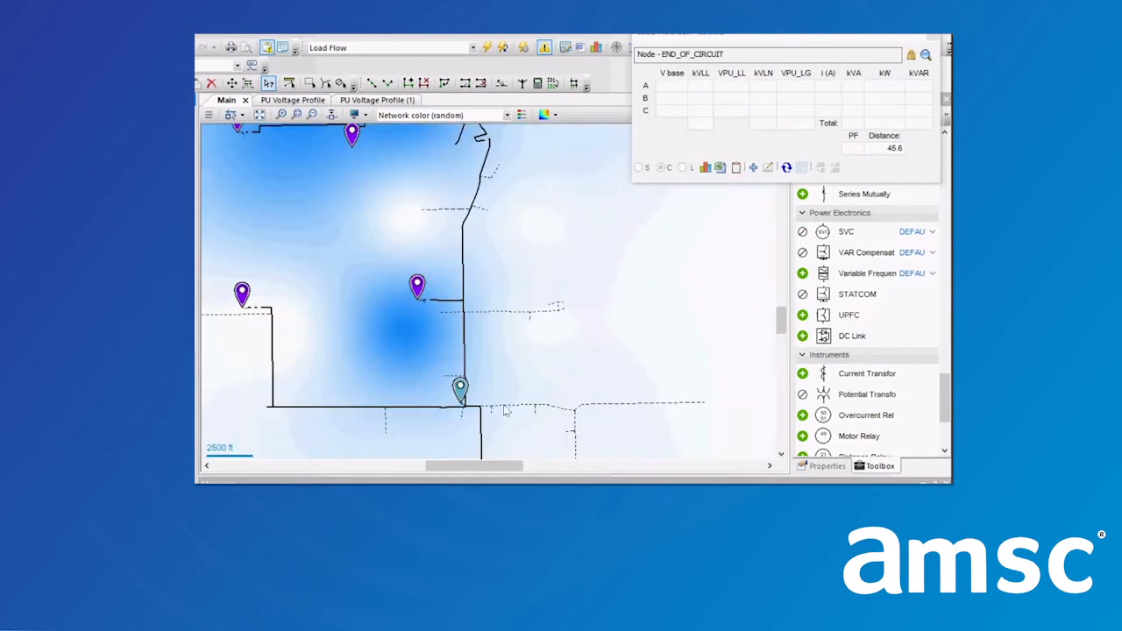
{"action": "scroll", "coordinate": [451, 404], "scroll_direction": "up", "scroll_amount": 3}
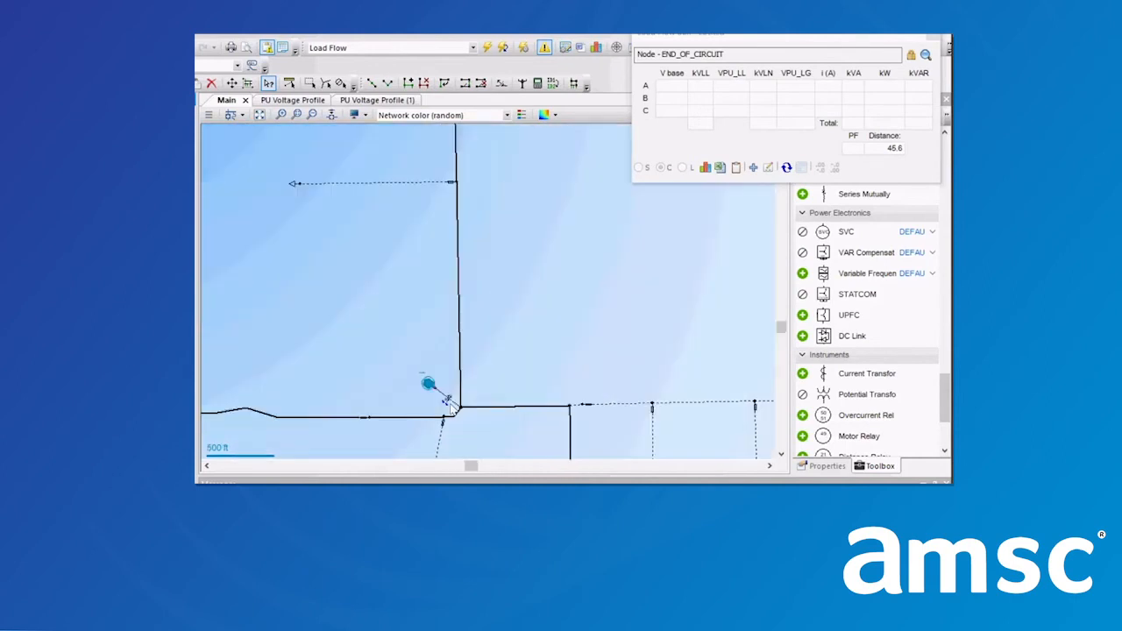
{"action": "scroll", "coordinate": [448, 401], "scroll_direction": "up", "scroll_amount": 3}
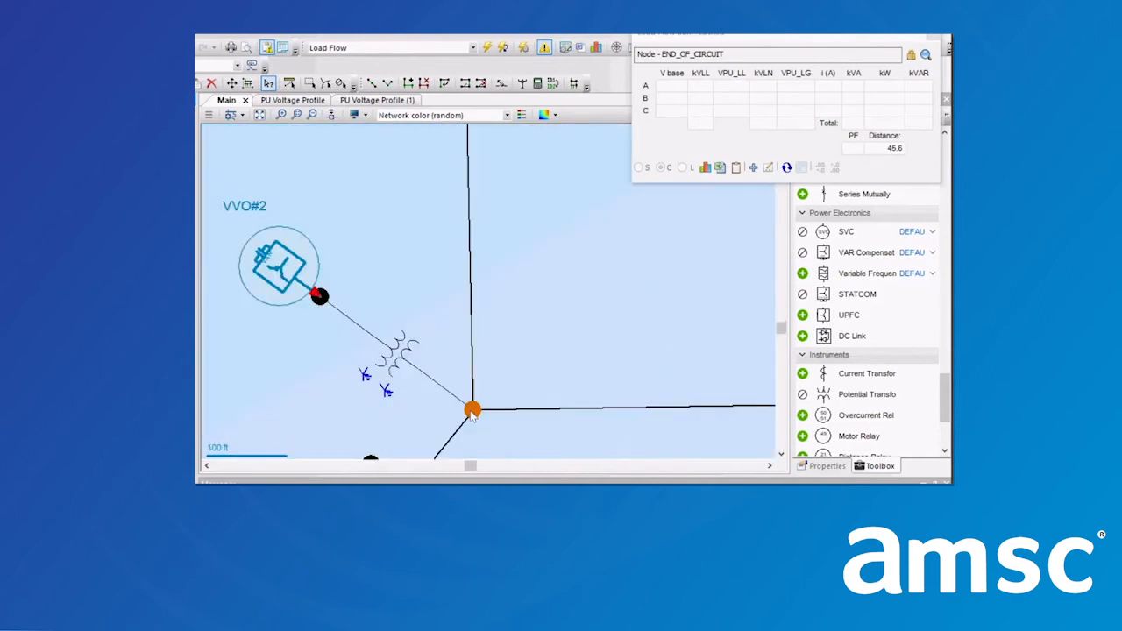
{"action": "left_click", "coordinate": [393, 366]}
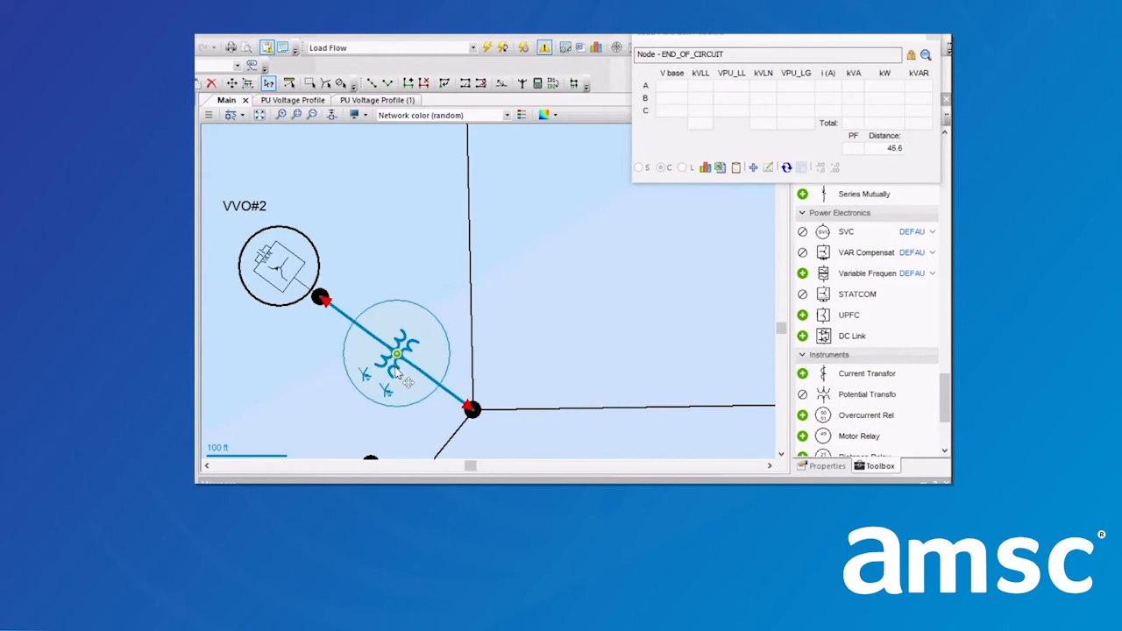
{"action": "mouse_move", "coordinate": [395, 372]}
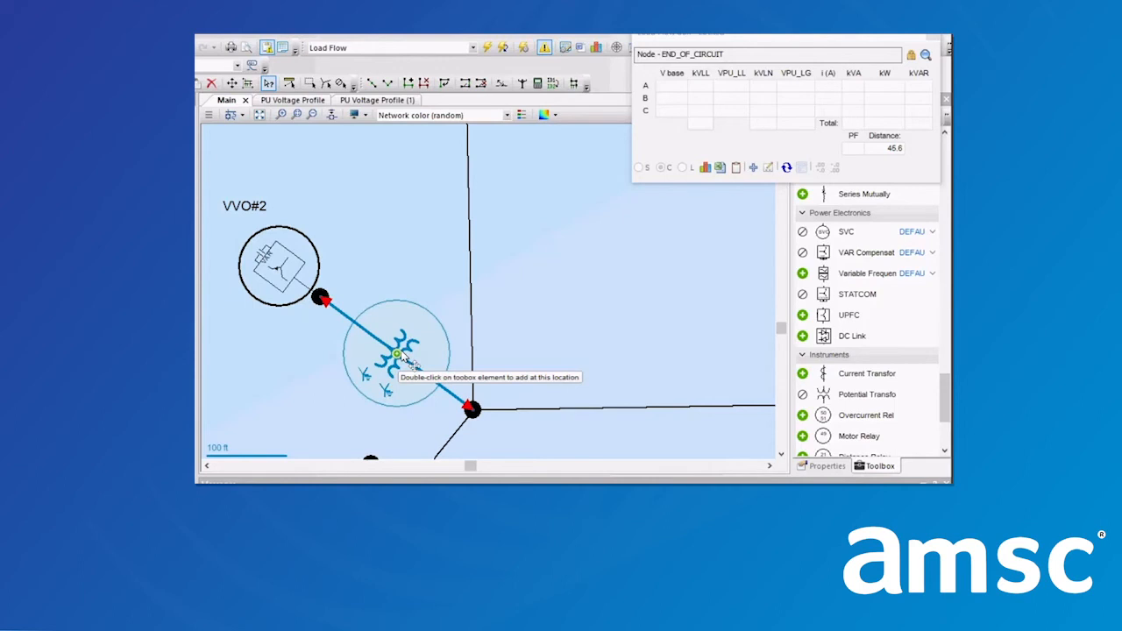
Review VVO#2's Volt-var control settings, including the remote sensing node and the voltage curve, and close its properties
{"action": "double_click", "coordinate": [281, 277]}
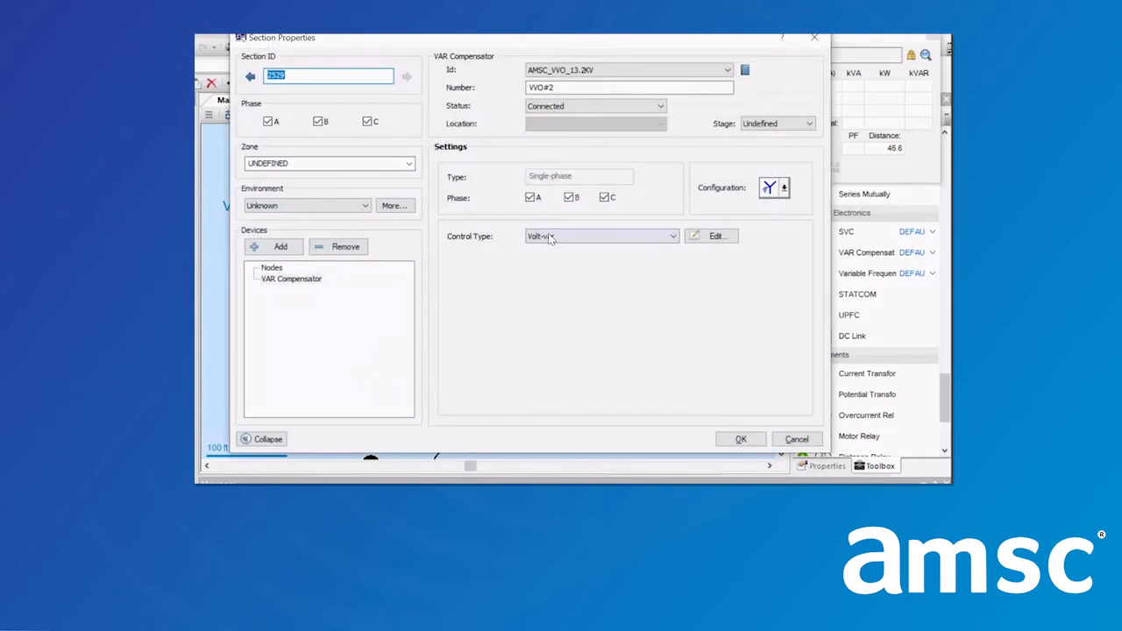
{"action": "left_click", "coordinate": [715, 237]}
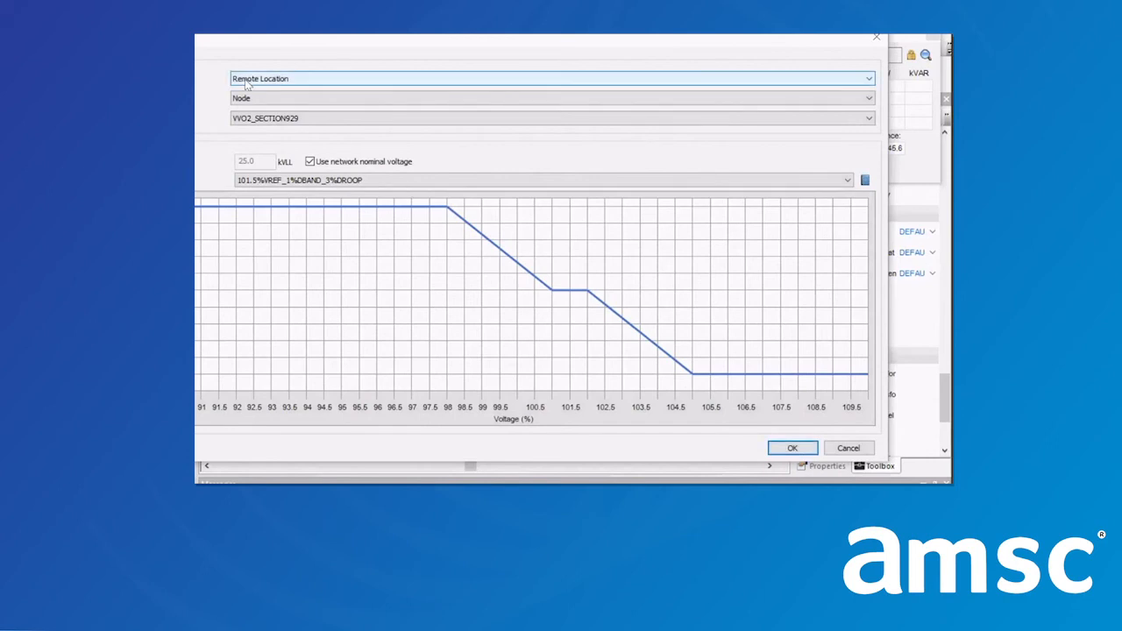
{"action": "left_click", "coordinate": [791, 447]}
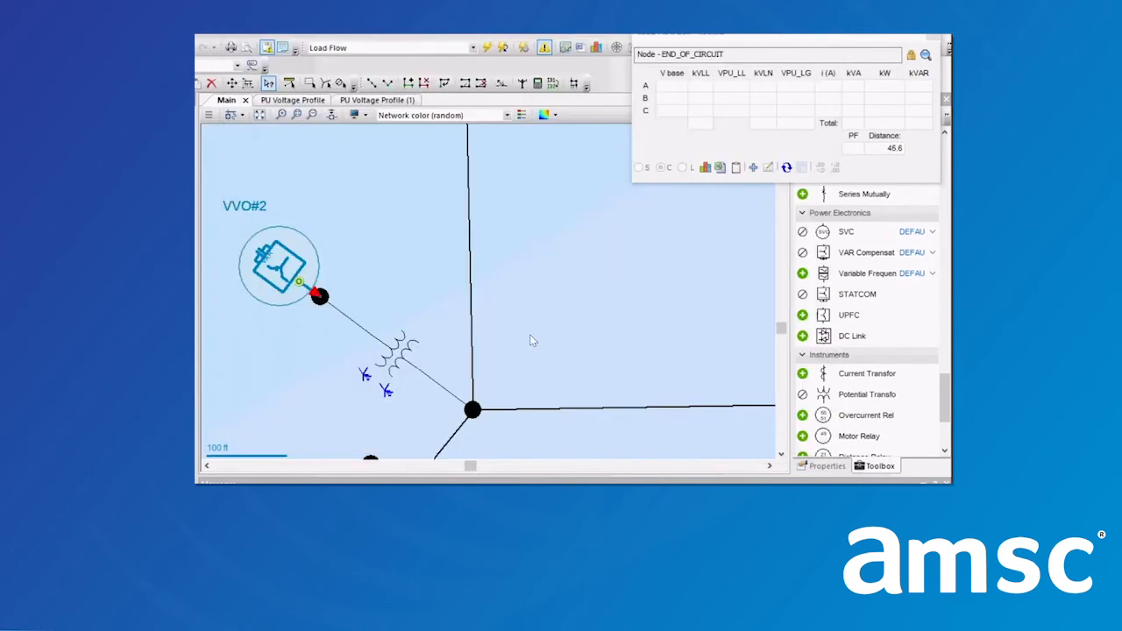
Check the general properties of the feeder node where VVO#2's transformer connects, and close them without changes
{"action": "double_click", "coordinate": [473, 409]}
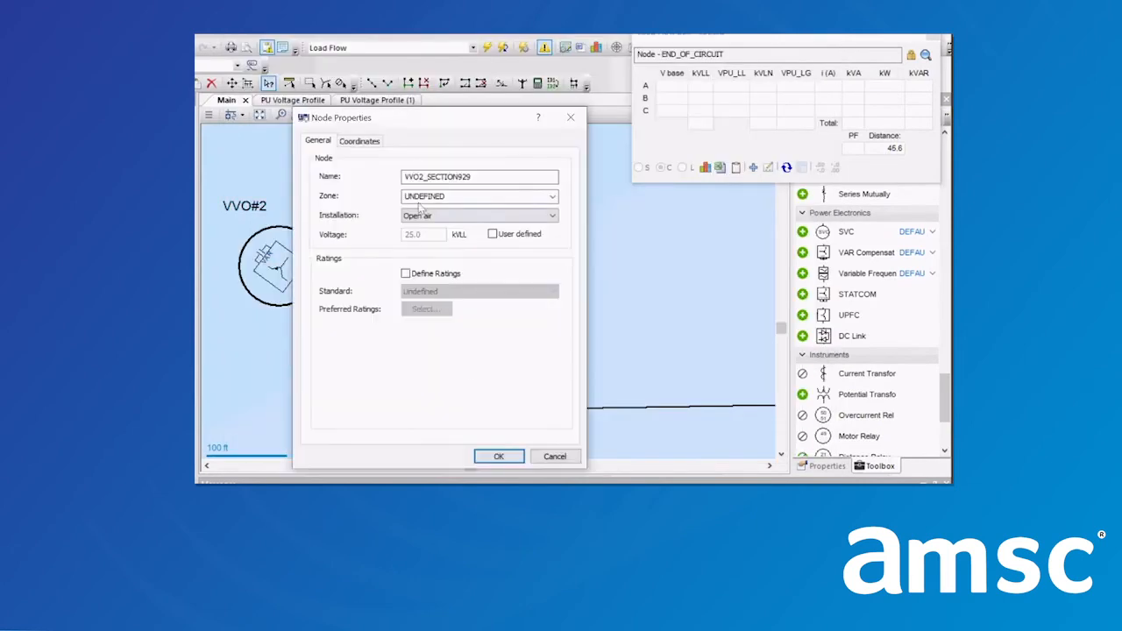
{"action": "left_click", "coordinate": [498, 455]}
{"action": "scroll", "coordinate": [419, 296], "scroll_direction": "down", "scroll_amount": 4}
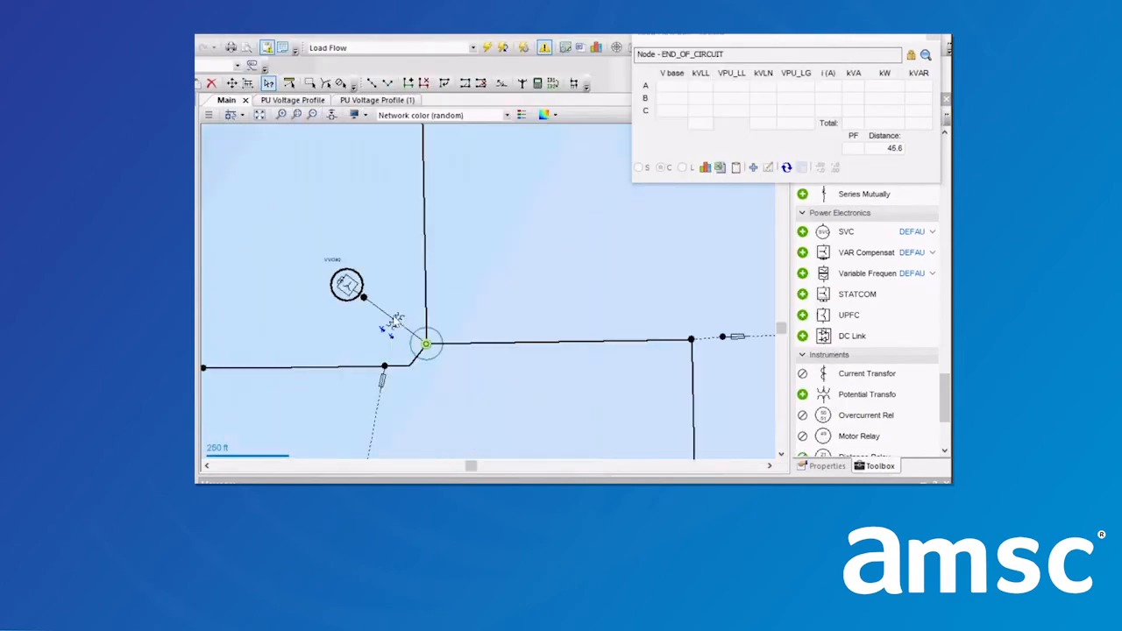
{"action": "scroll", "coordinate": [405, 354], "scroll_direction": "down", "scroll_amount": 4}
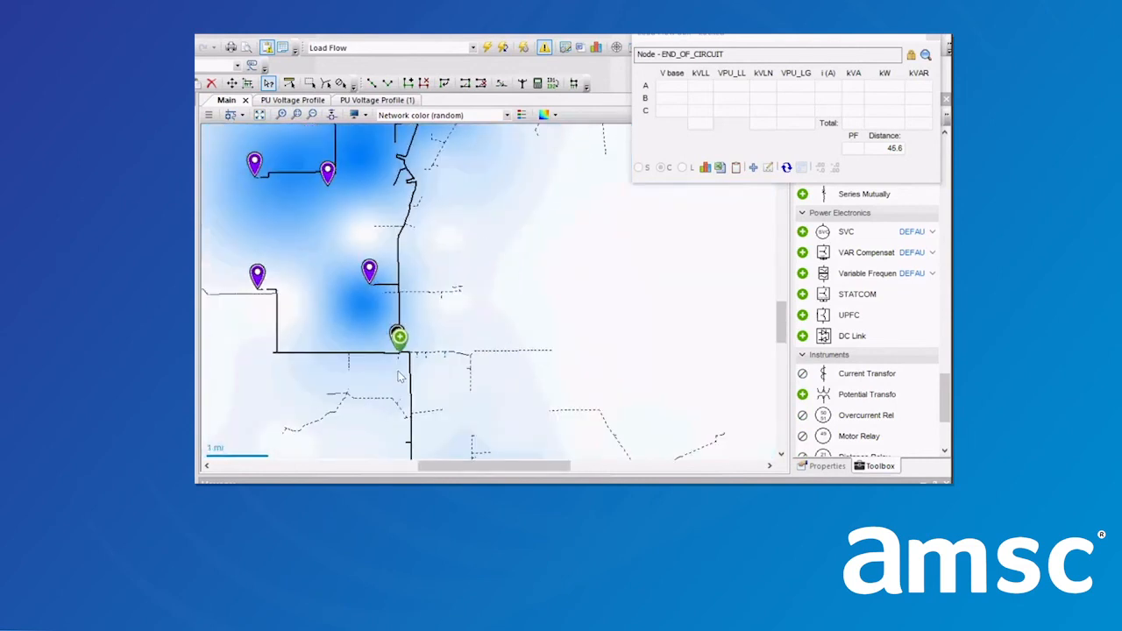
{"action": "scroll", "coordinate": [400, 376], "scroll_direction": "down", "scroll_amount": 1}
{"action": "scroll", "coordinate": [423, 274], "scroll_direction": "up", "scroll_amount": 1}
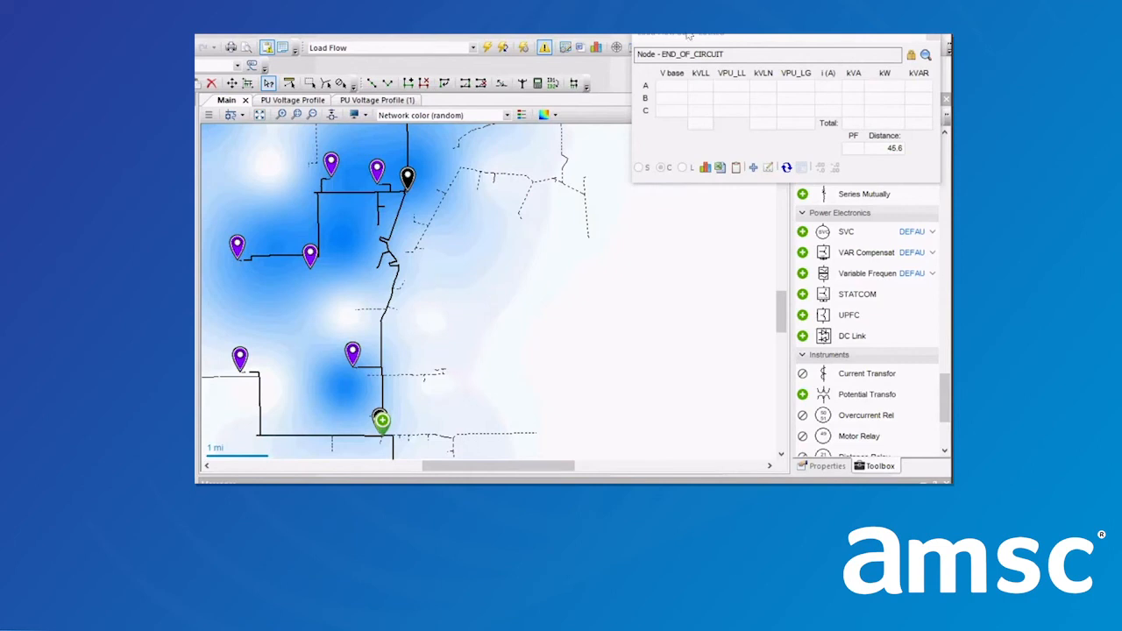
Run a Short-Circuit analysis of the feeder with the locked load flow box moved clear of the short-circuit box
{"action": "left_click_drag", "start_coordinate": [689, 35], "coordinate": [694, 171]}
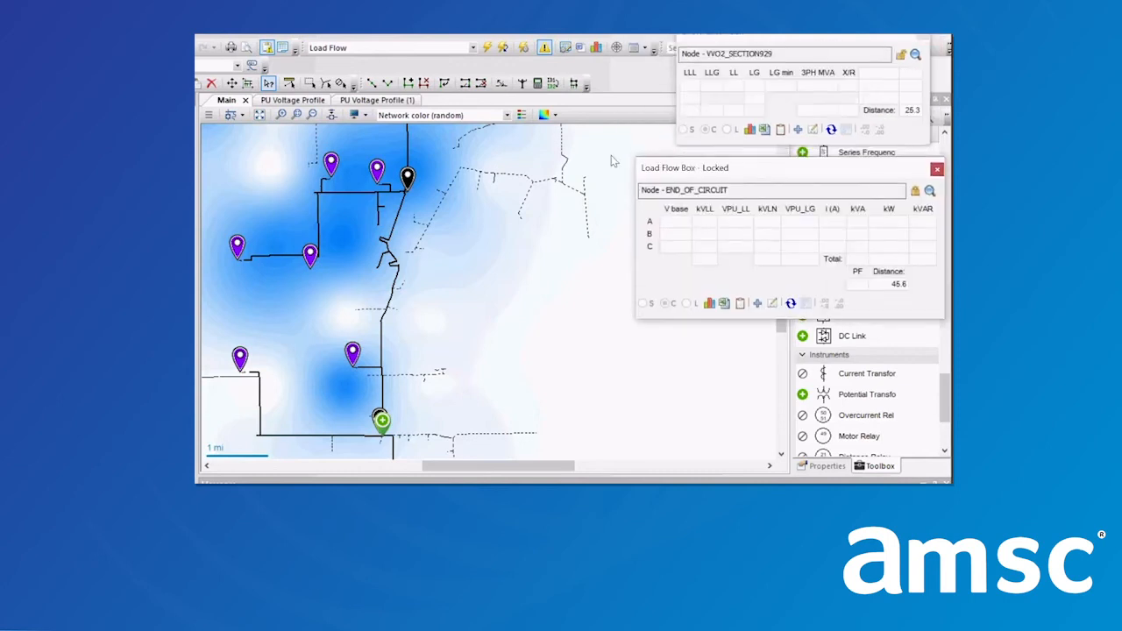
{"action": "left_click", "coordinate": [471, 47]}
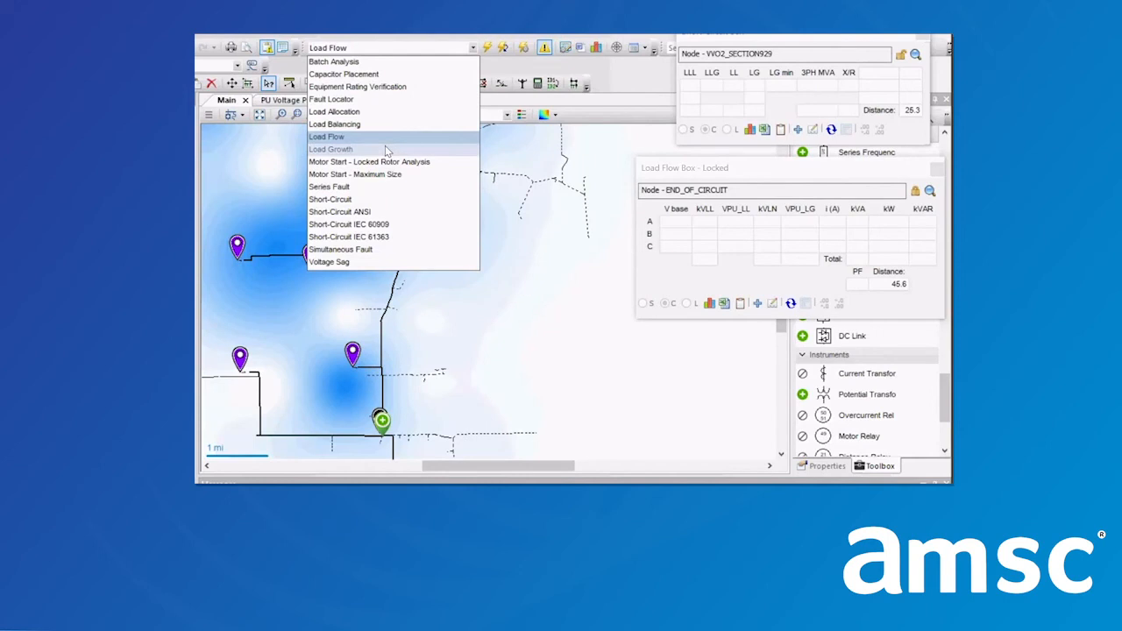
{"action": "left_click", "coordinate": [342, 199]}
{"action": "left_click", "coordinate": [486, 47]}
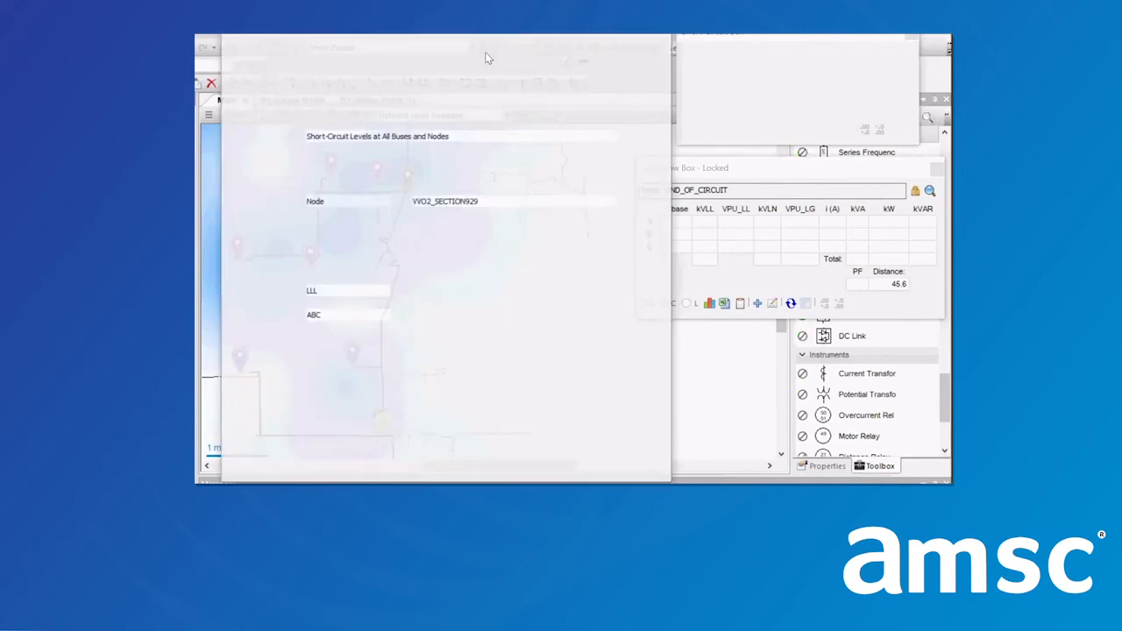
{"action": "left_click", "coordinate": [519, 467]}
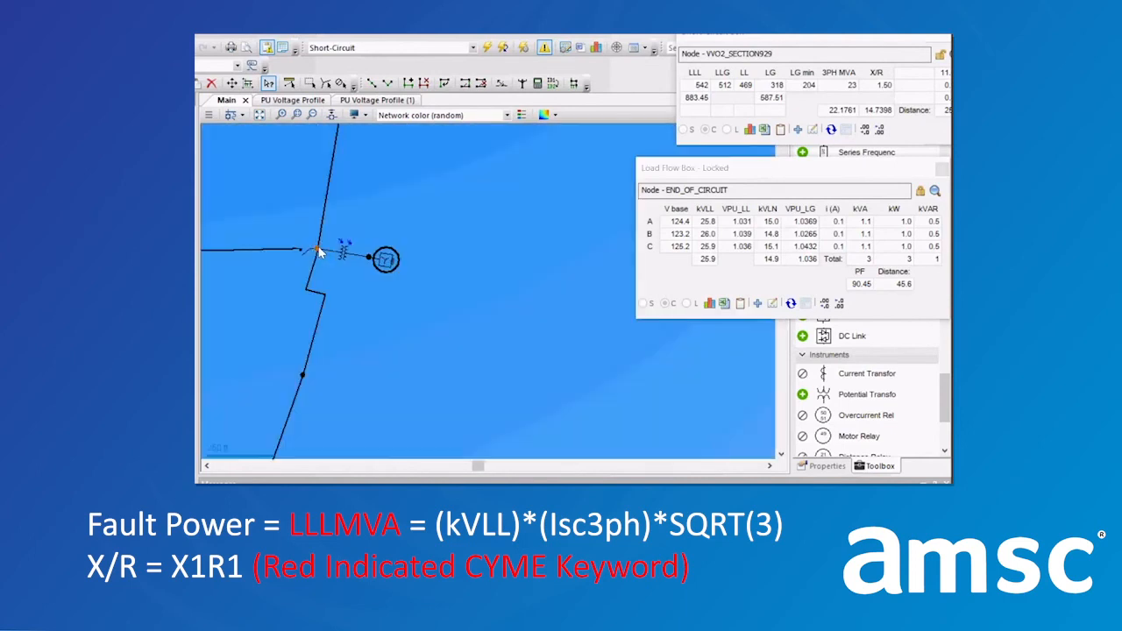
Examine the three-phase fault MVA and X/R ratio at the VVO#1 and VVO#2 connection nodes
{"action": "left_click", "coordinate": [318, 250]}
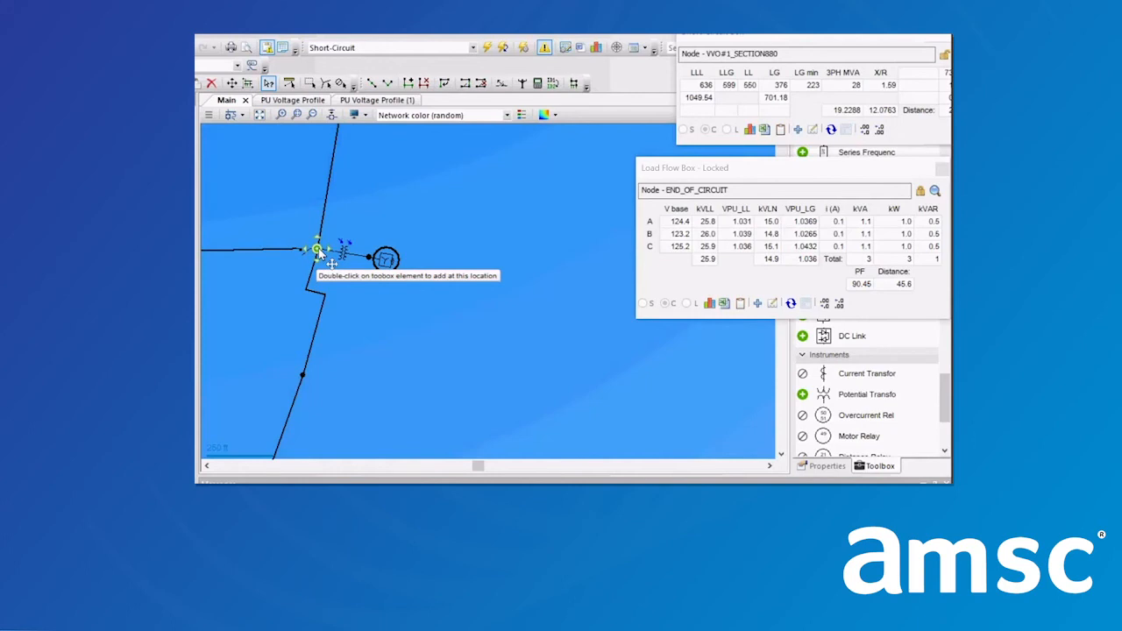
{"action": "left_click", "coordinate": [317, 251]}
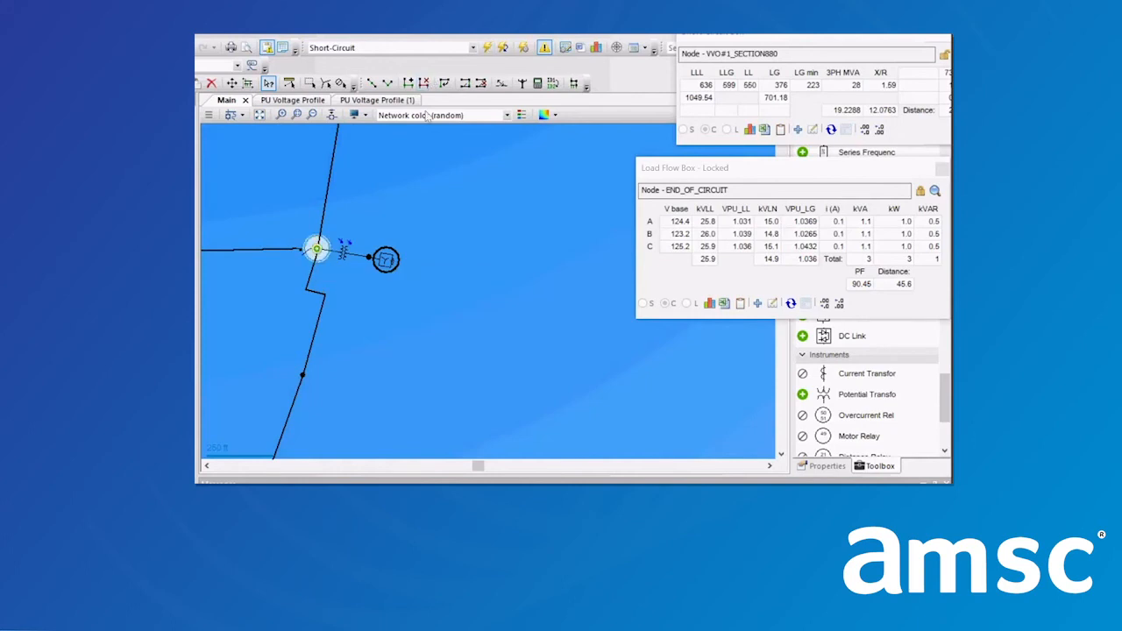
{"action": "scroll", "coordinate": [402, 173], "scroll_direction": "down", "scroll_amount": 3}
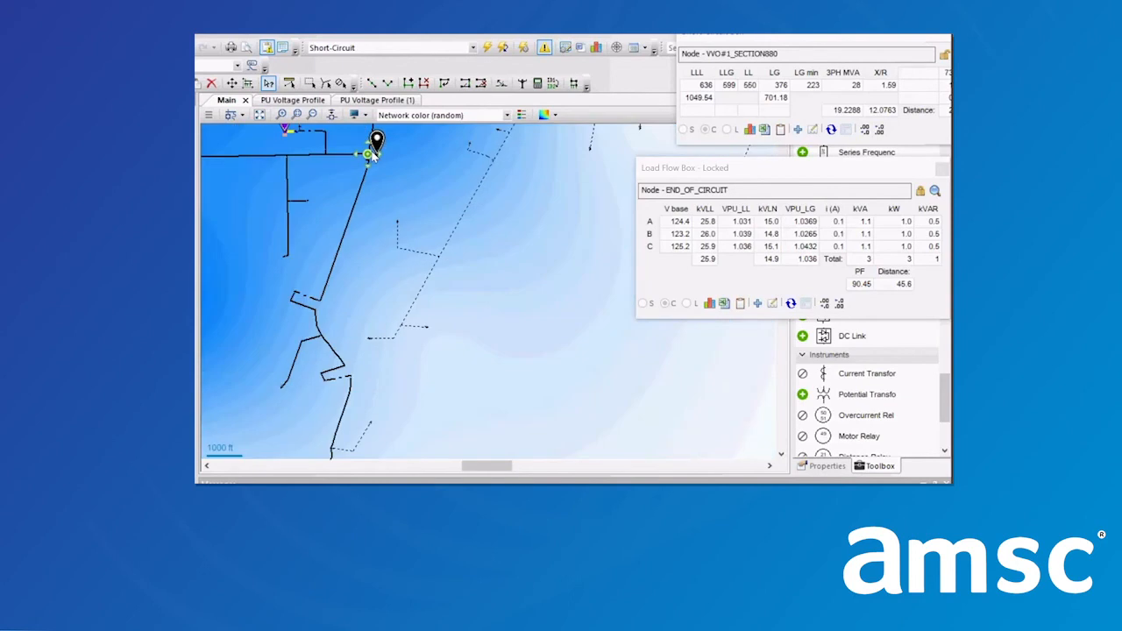
{"action": "scroll", "coordinate": [368, 304], "scroll_direction": "up", "scroll_amount": 3}
{"action": "left_click", "coordinate": [368, 304]}
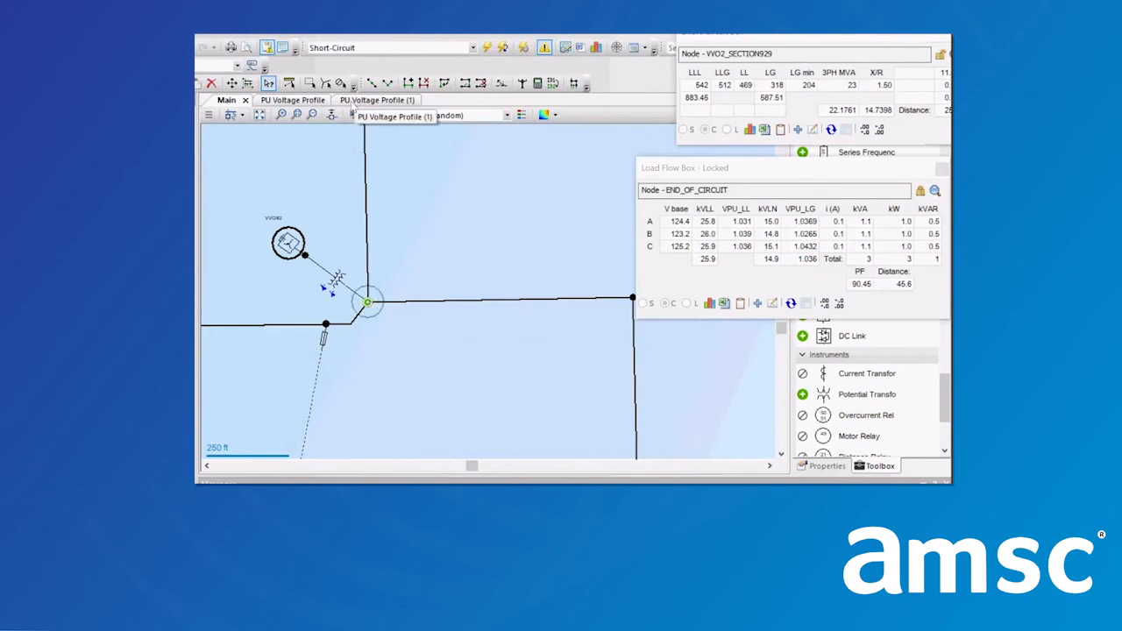
Review the minimum-load PU Voltage Profile (1) chart and return to the network map
{"action": "left_click", "coordinate": [355, 102]}
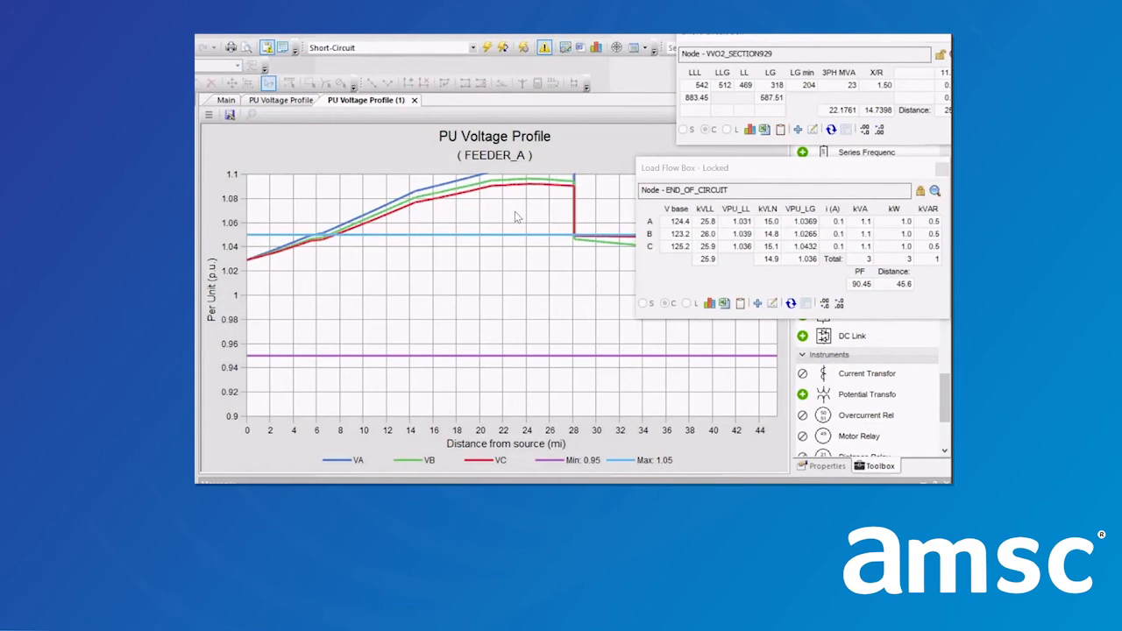
{"action": "left_click", "coordinate": [227, 101]}
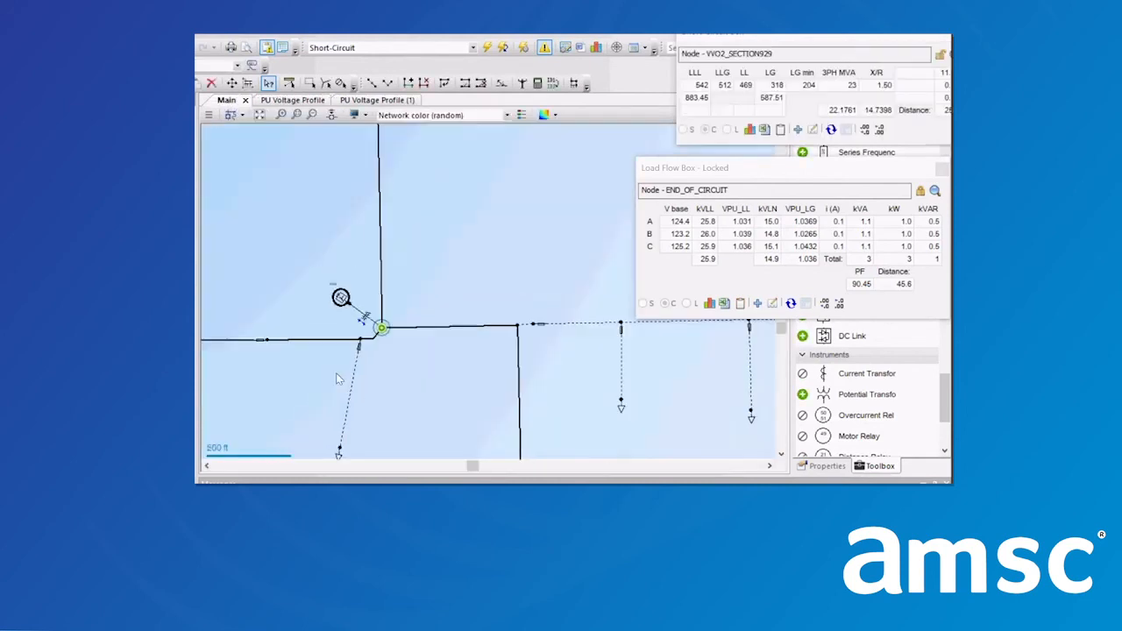
{"action": "scroll", "coordinate": [336, 383], "scroll_direction": "down", "scroll_amount": 5}
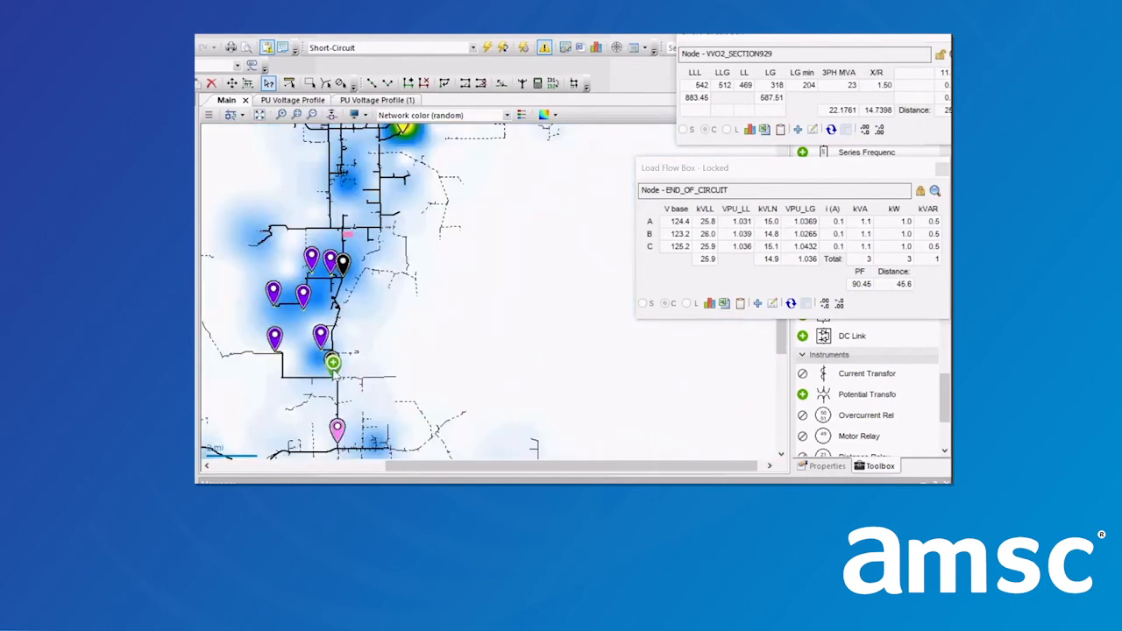
Set the reverse sensing mode of the FIRST_MAIN_REG regulator's control to Co-generation
{"action": "scroll", "coordinate": [438, 163], "scroll_direction": "up", "scroll_amount": 5}
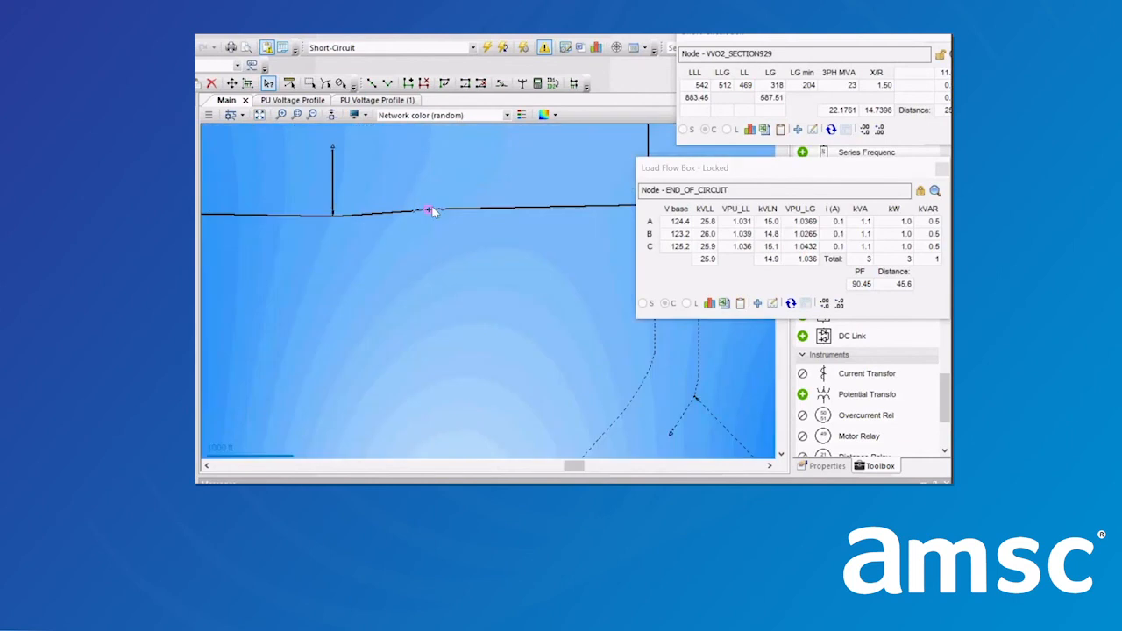
{"action": "scroll", "coordinate": [430, 213], "scroll_direction": "up", "scroll_amount": 1}
{"action": "double_click", "coordinate": [427, 217]}
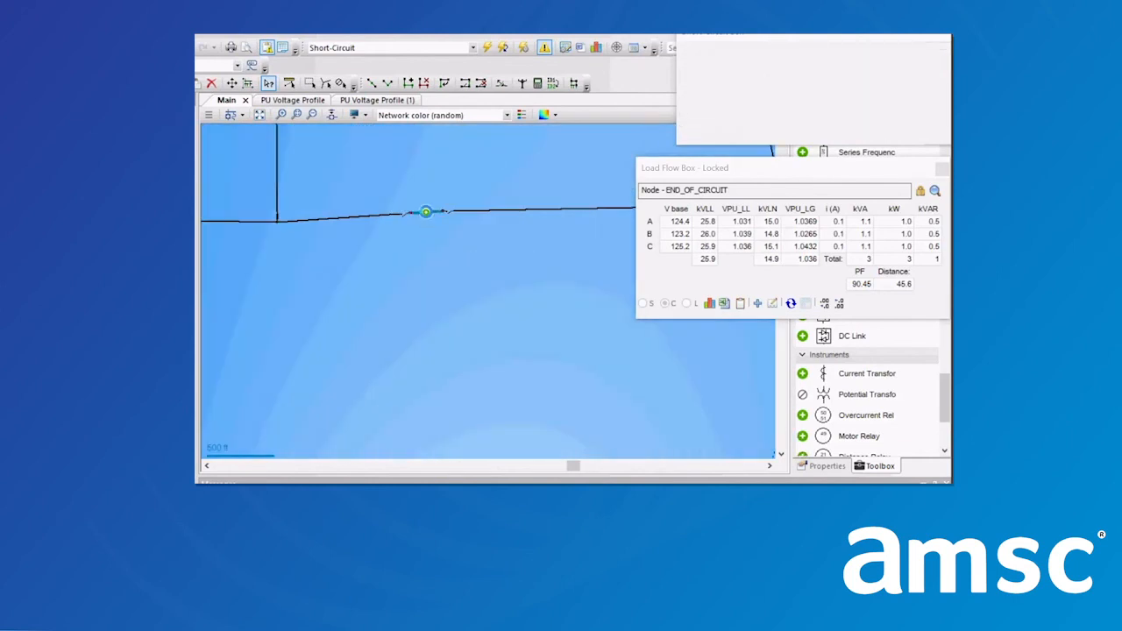
{"action": "left_click", "coordinate": [289, 290]}
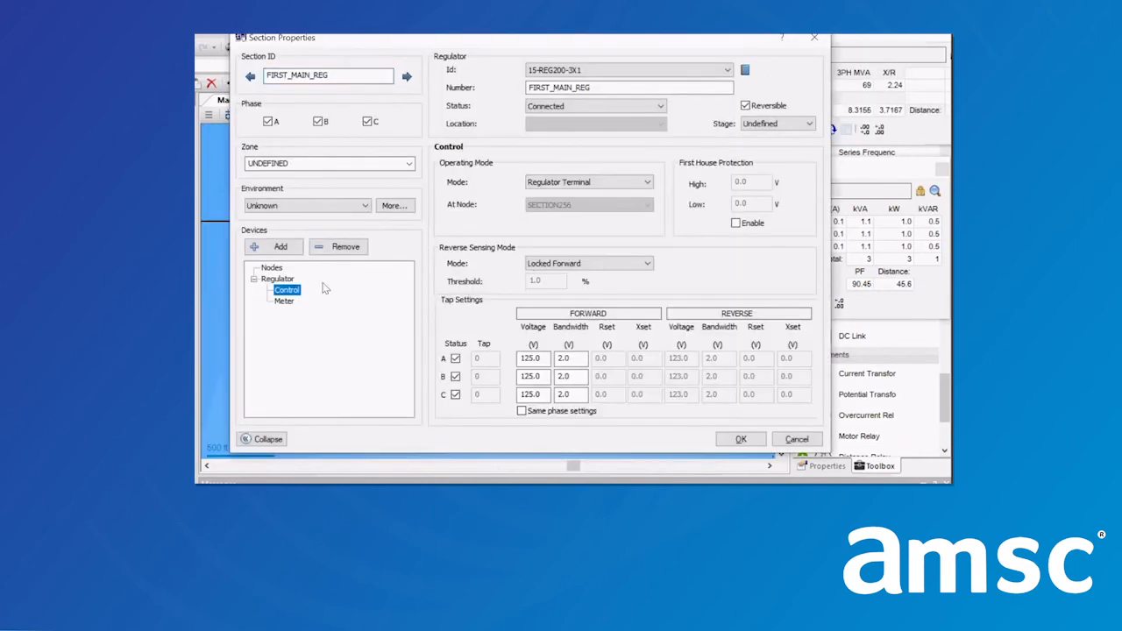
{"action": "left_click", "coordinate": [537, 266]}
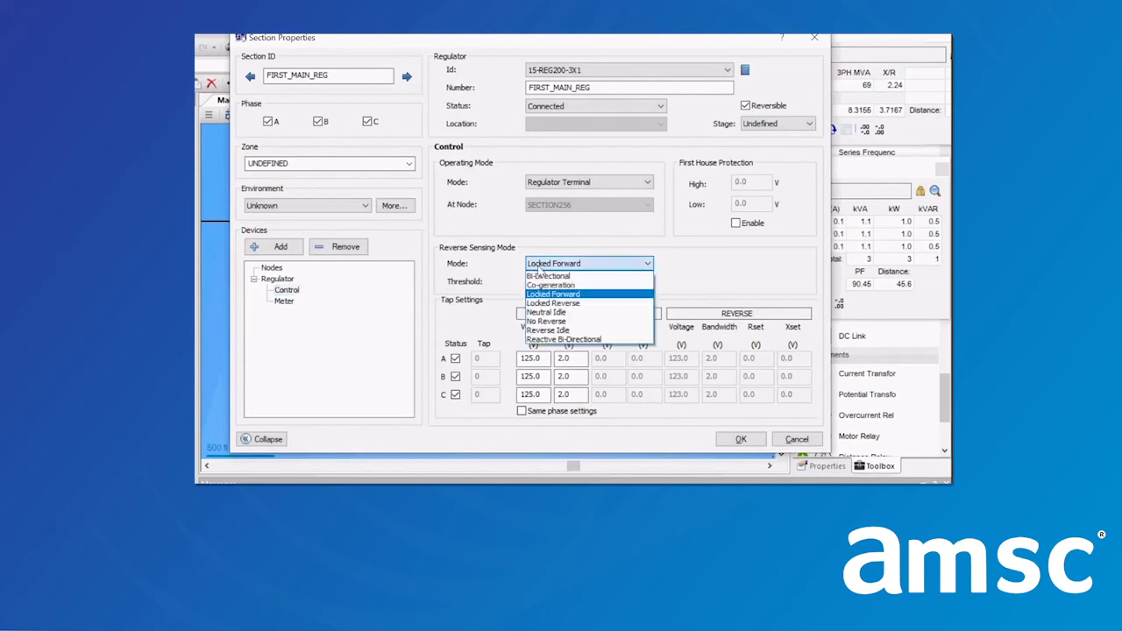
{"action": "left_click", "coordinate": [546, 285]}
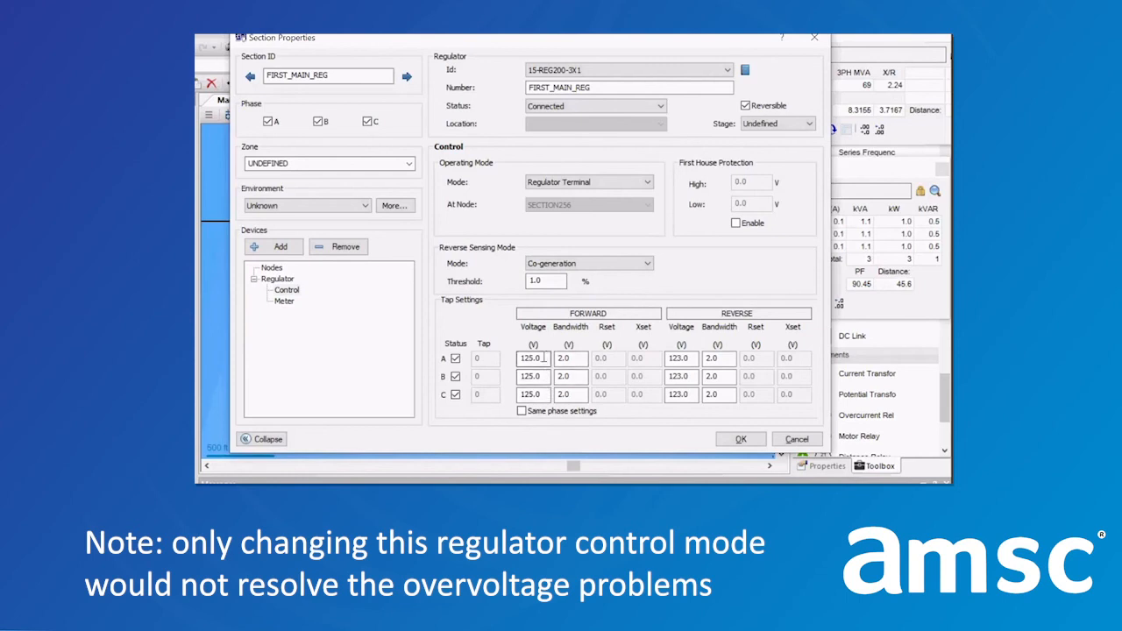
Set the regulator's phase A forward voltage to 123 V and apply the section properties
{"action": "left_click_drag", "start_coordinate": [544, 357], "coordinate": [522, 358]}
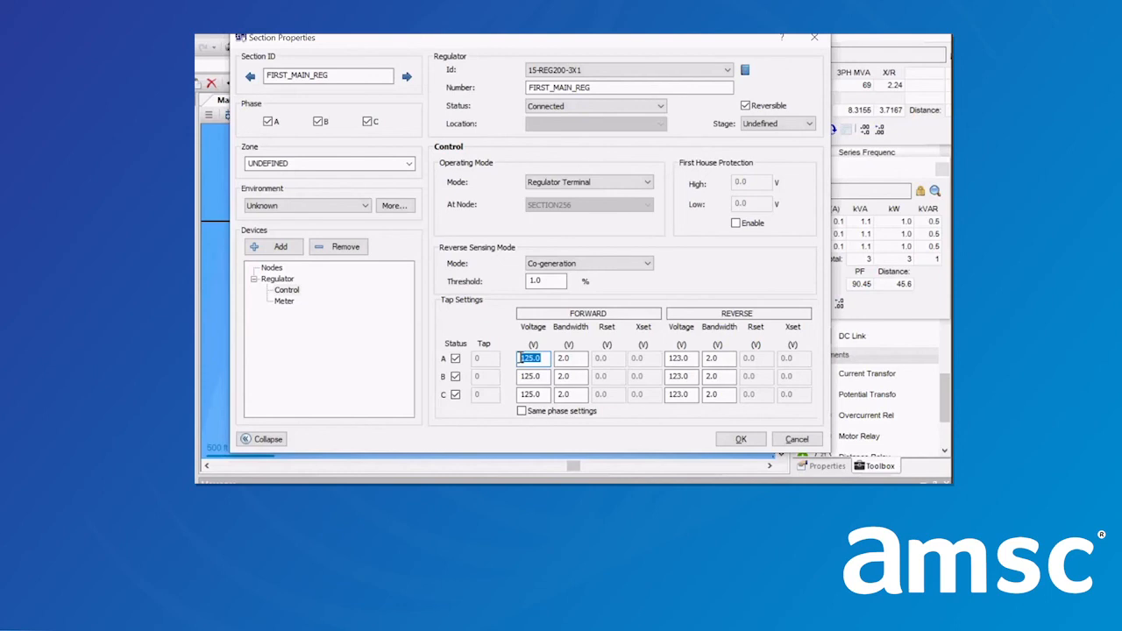
{"action": "type", "text": "123"}
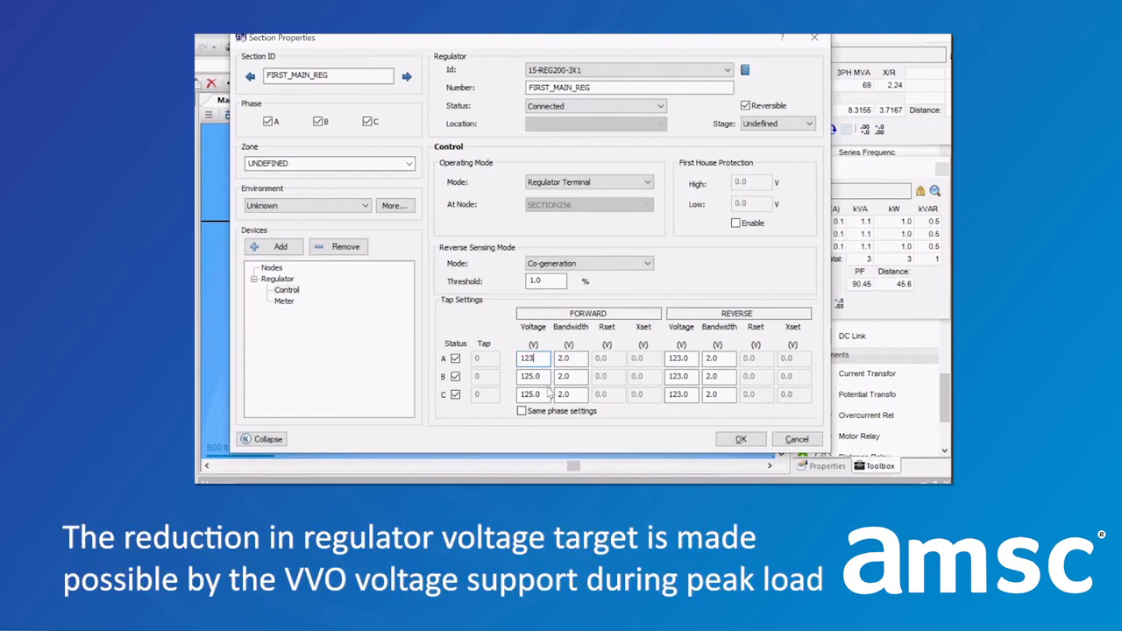
{"action": "key", "text": "Return"}
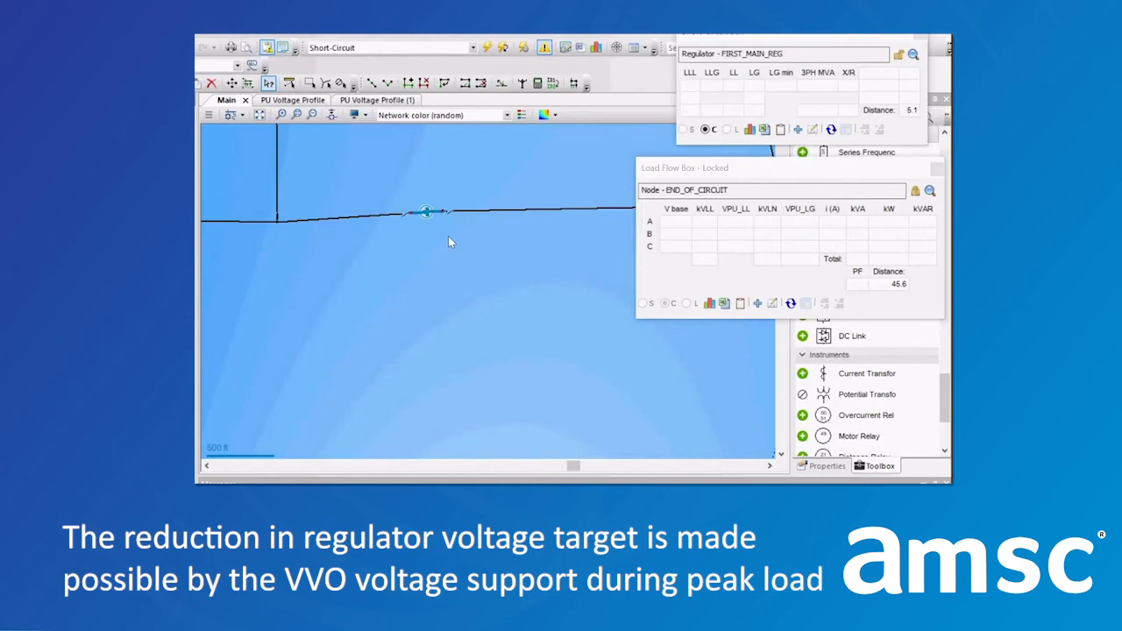
Check that VAR compensators are included in the MAX_LOAD_MIN_DG configuration and run its Load Flow
{"action": "scroll", "coordinate": [478, 174], "scroll_direction": "down", "scroll_amount": 5}
{"action": "scroll", "coordinate": [479, 174], "scroll_direction": "down", "scroll_amount": 6}
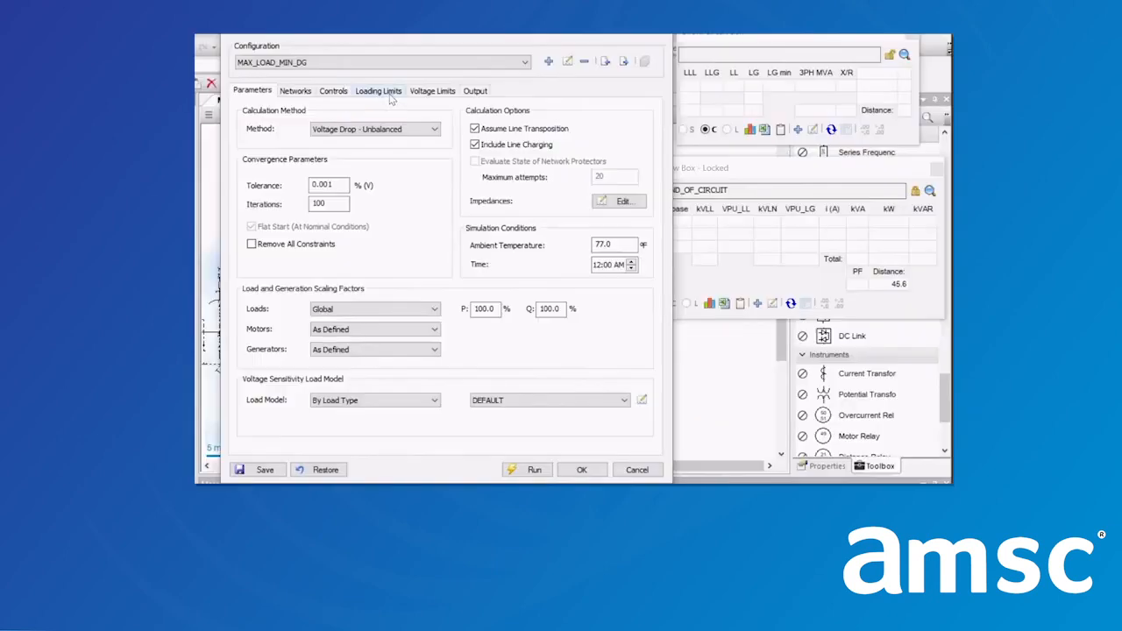
{"action": "left_click", "coordinate": [334, 92]}
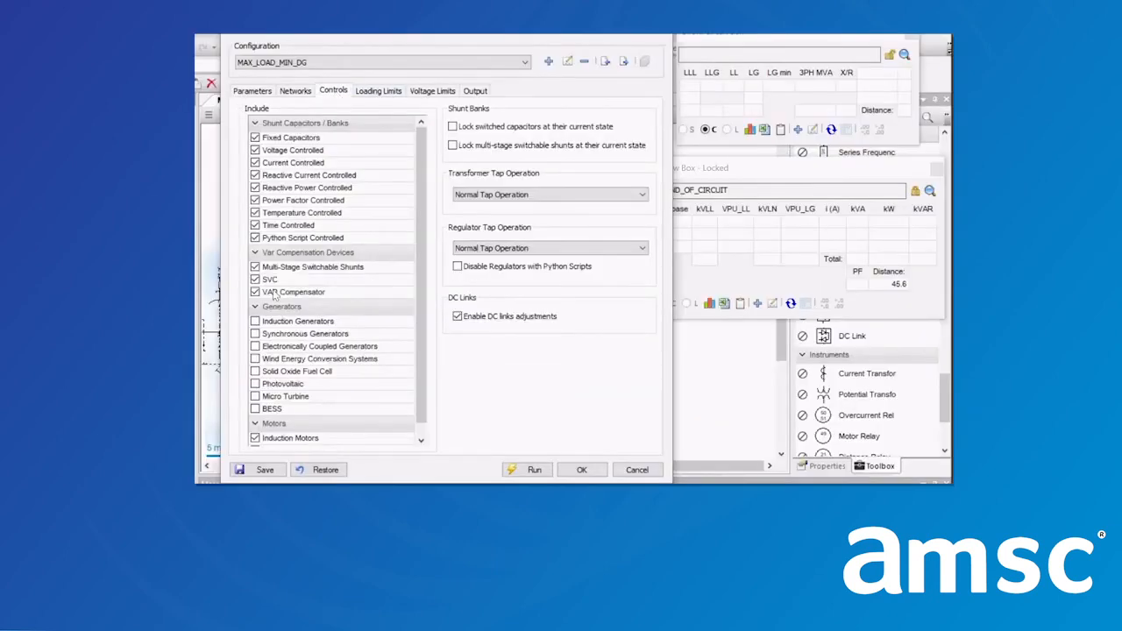
{"action": "left_click", "coordinate": [526, 464]}
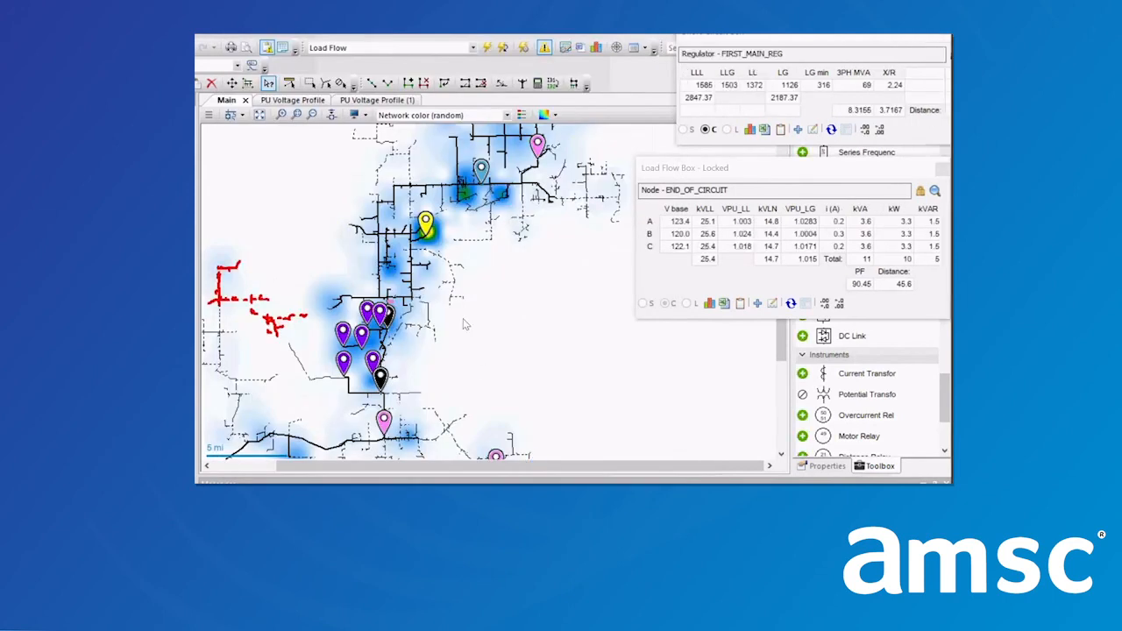
{"action": "scroll", "coordinate": [477, 271], "scroll_direction": "down", "scroll_amount": 2}
{"action": "scroll", "coordinate": [532, 302], "scroll_direction": "up", "scroll_amount": 1}
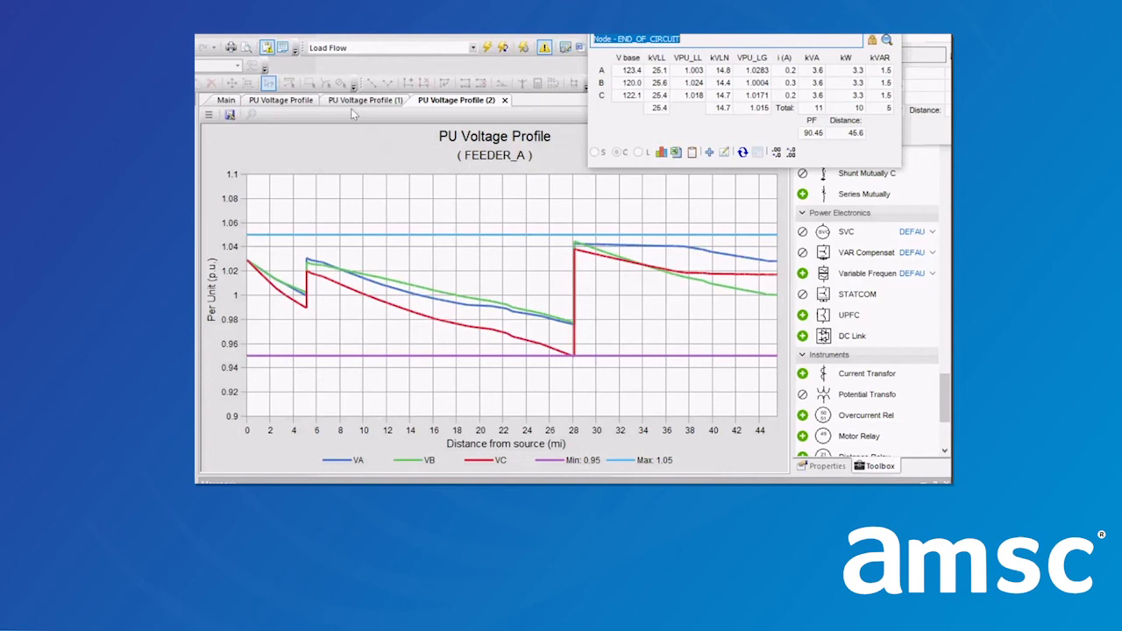
Return to the network map, check the included controls of the MIN_LOAD_MAX_DG configuration and run its Load Flow
{"action": "left_click", "coordinate": [227, 100]}
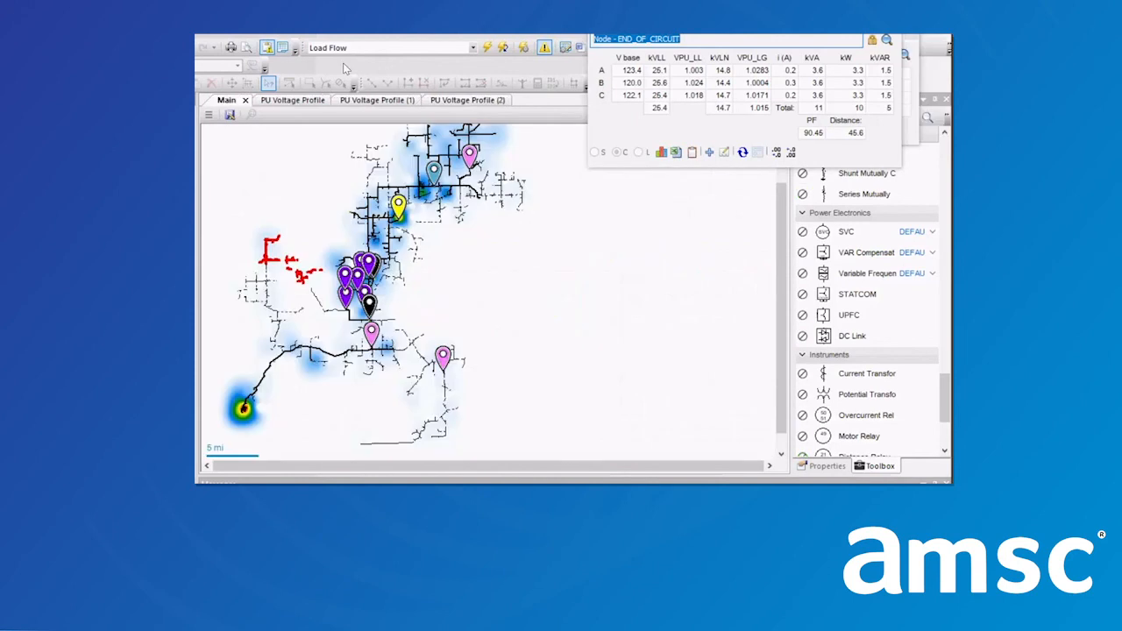
{"action": "left_click", "coordinate": [488, 50]}
{"action": "left_click", "coordinate": [439, 62]}
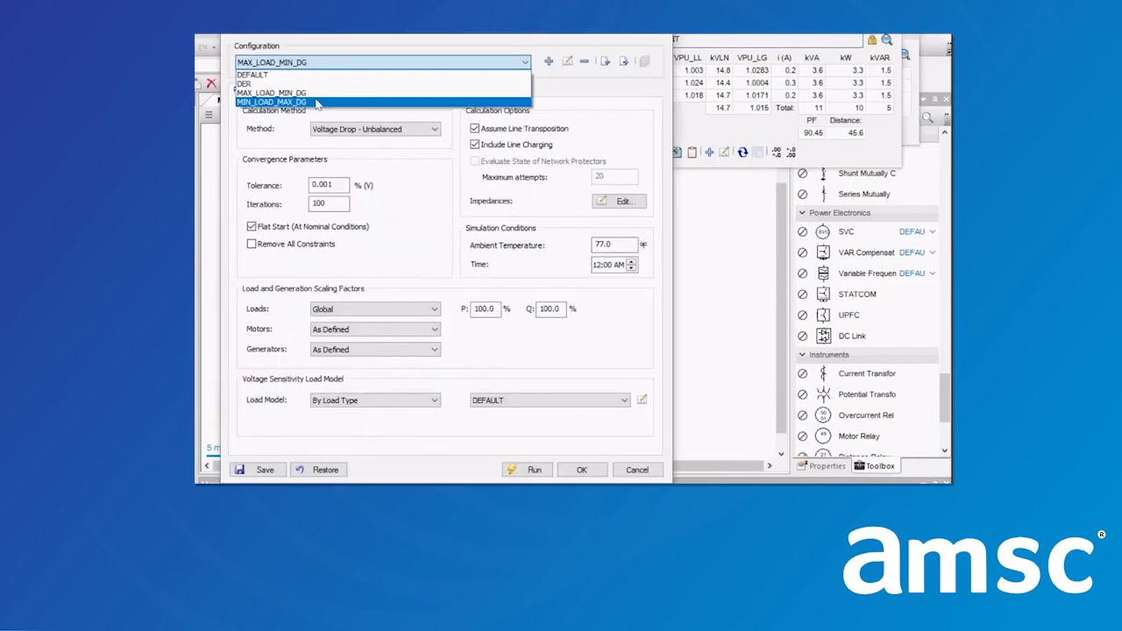
{"action": "left_click", "coordinate": [317, 103]}
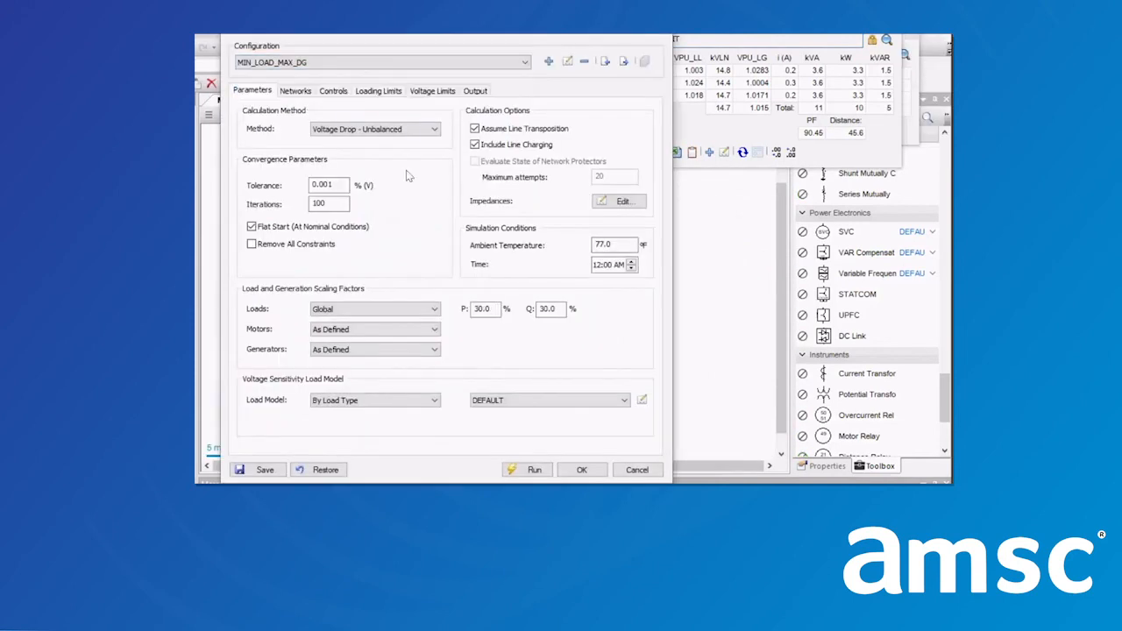
{"action": "left_click", "coordinate": [338, 92]}
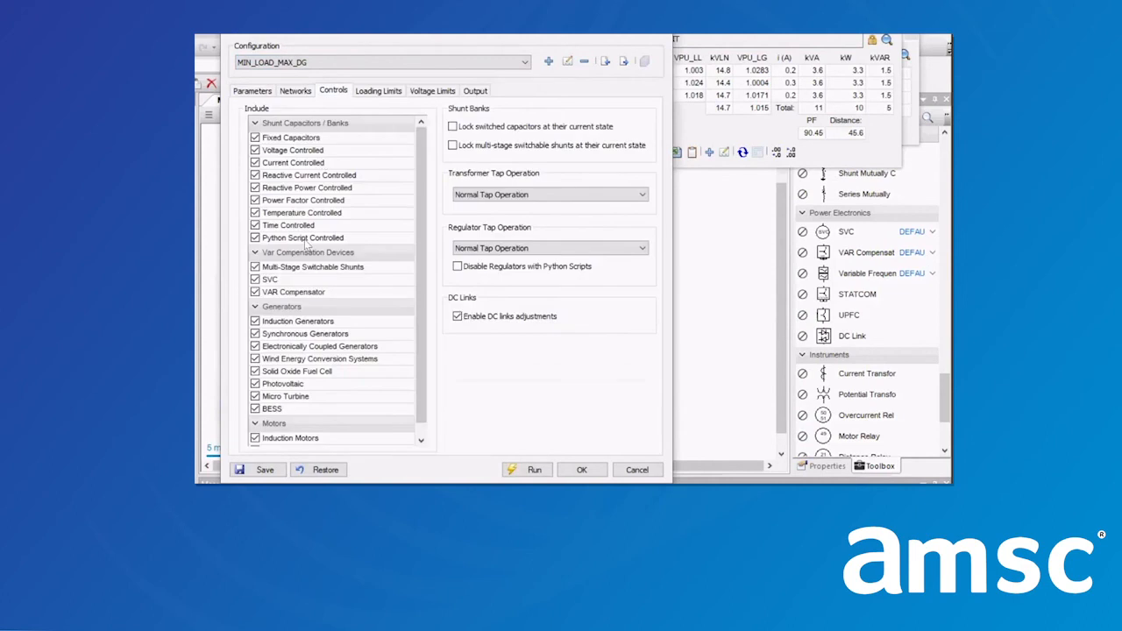
{"action": "left_click", "coordinate": [534, 471]}
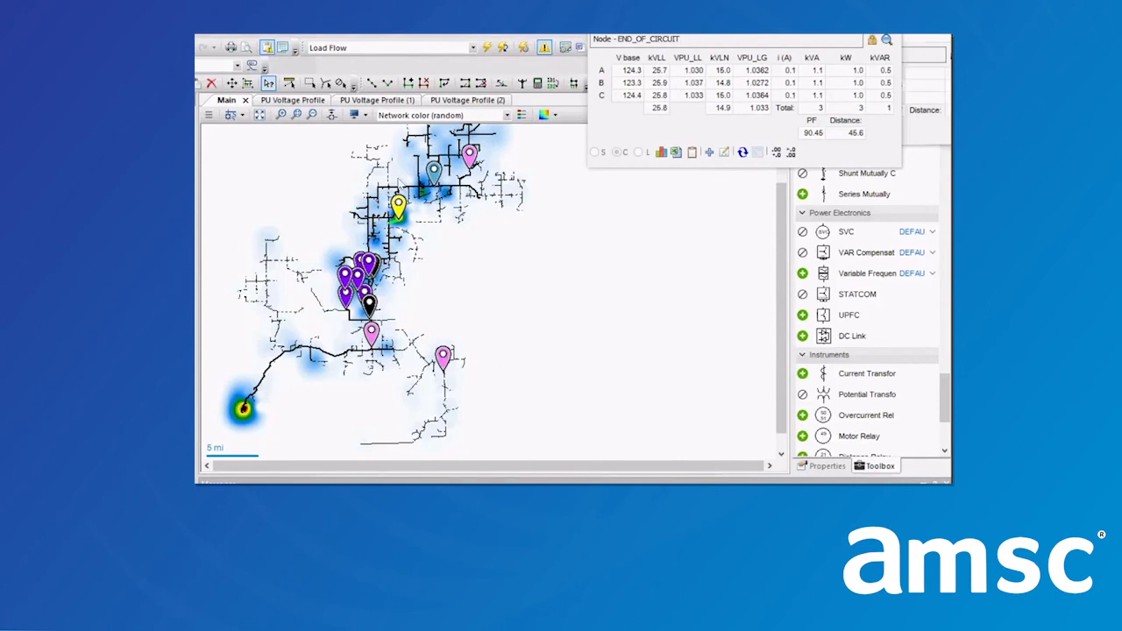
Plot the minimum-load case's PU Voltage Profile to the source in a new chart and move the load flow box clear of it
{"action": "left_click_drag", "start_coordinate": [657, 27], "coordinate": [676, 198]}
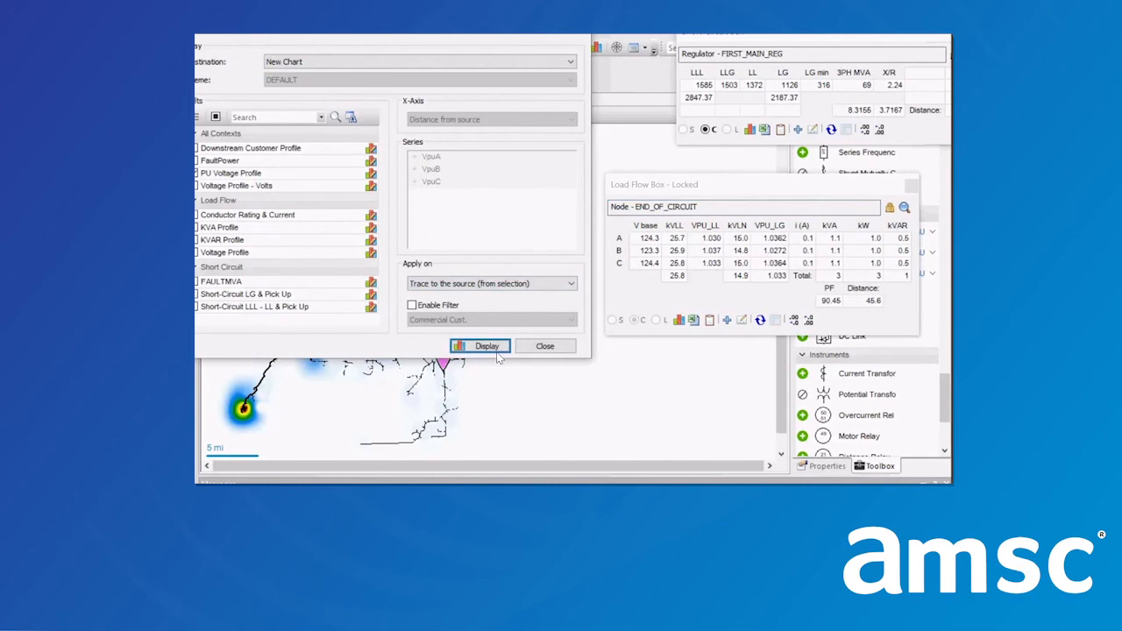
{"action": "left_click", "coordinate": [497, 349]}
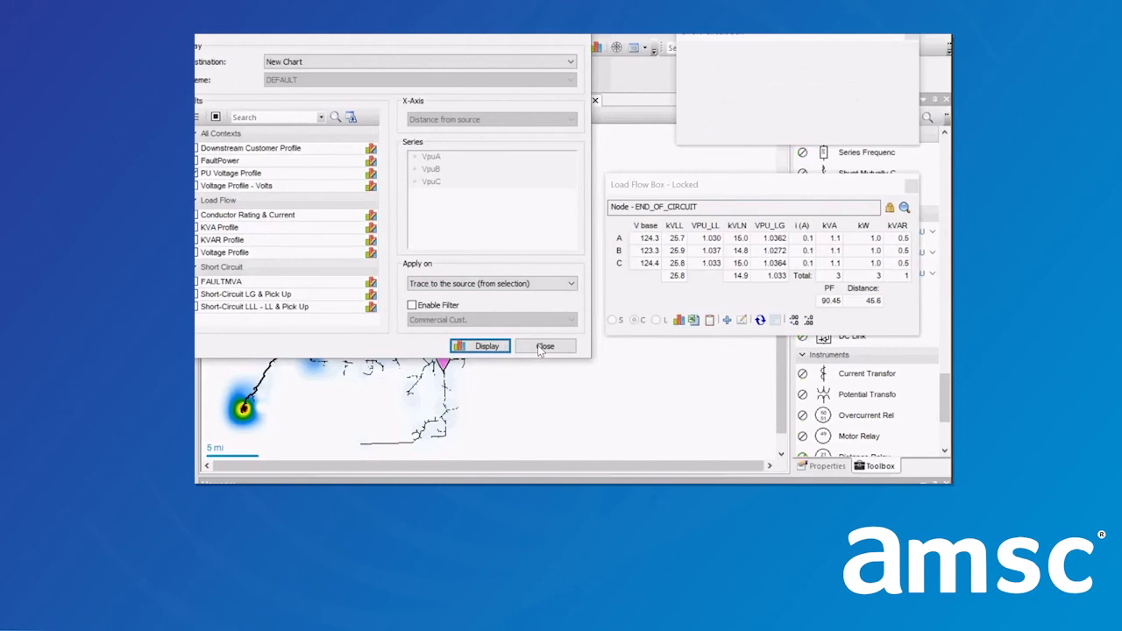
{"action": "left_click", "coordinate": [543, 347]}
{"action": "left_click_drag", "start_coordinate": [639, 189], "coordinate": [696, 422]}
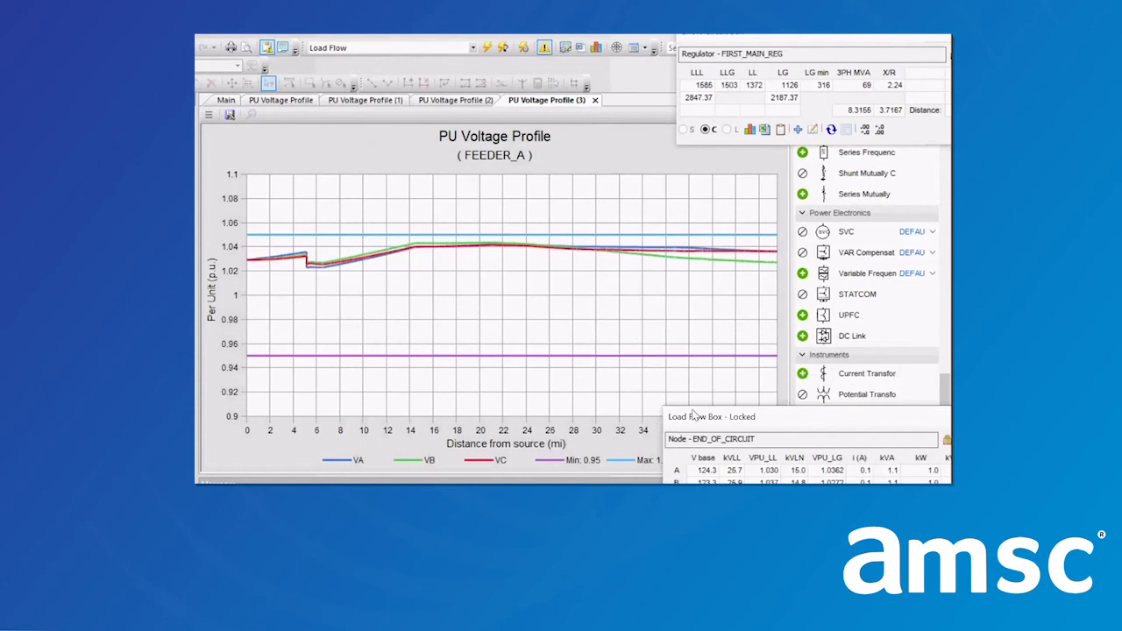